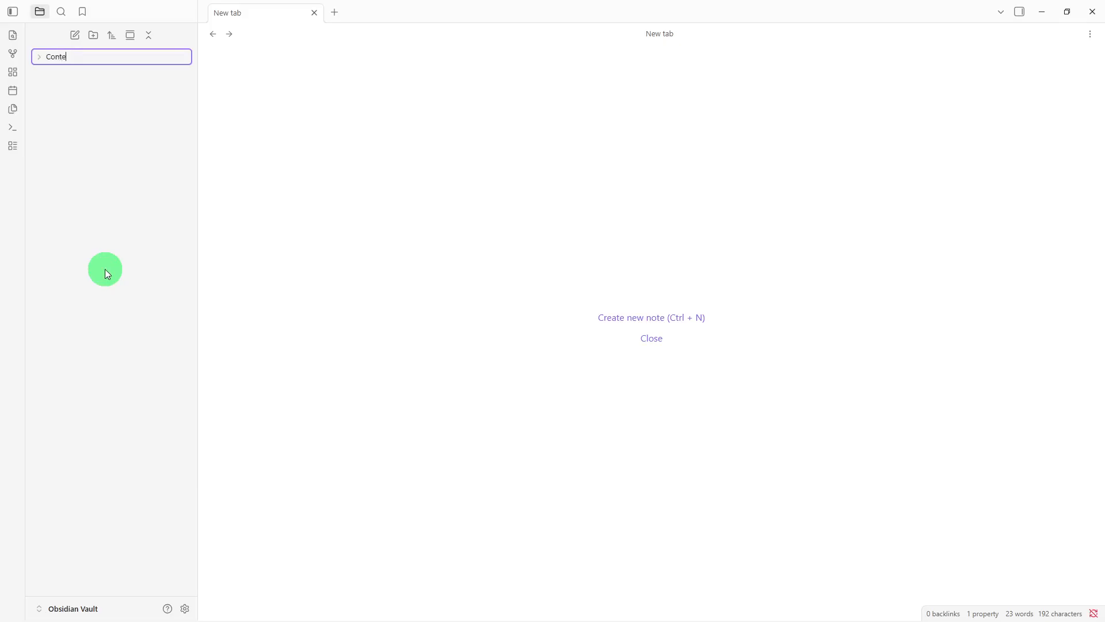
Finish naming the new vault folder "Content Ideas"
text(t D)
key(BackSpace)
text(IDeas)
key(Return)
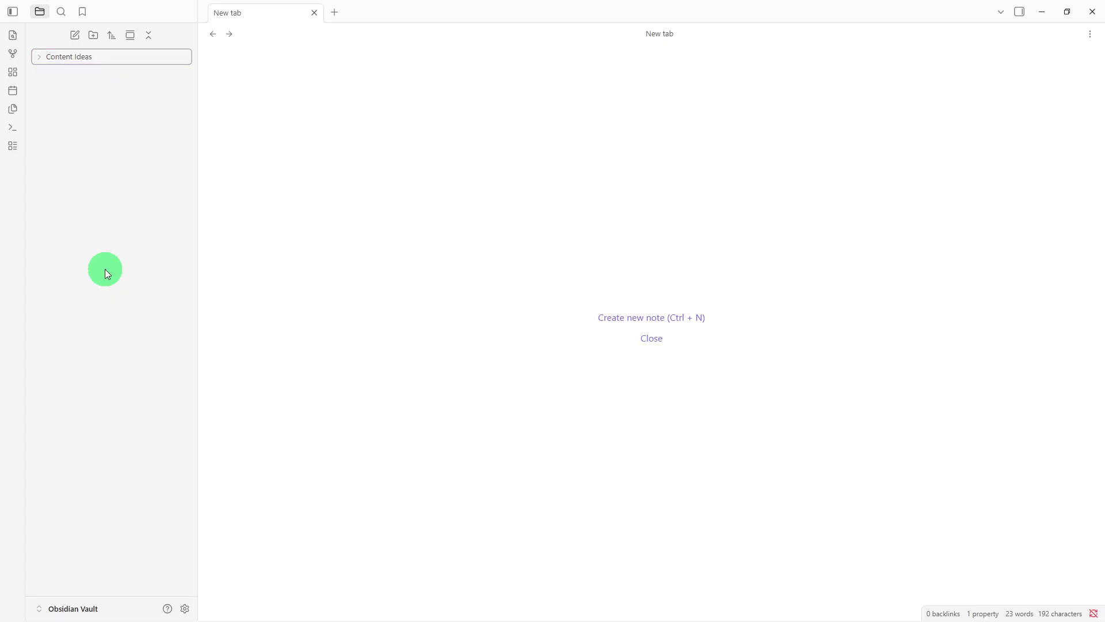
Create a second folder in the vault root named "Content Production"
right_click(104, 269)
click(120, 296)
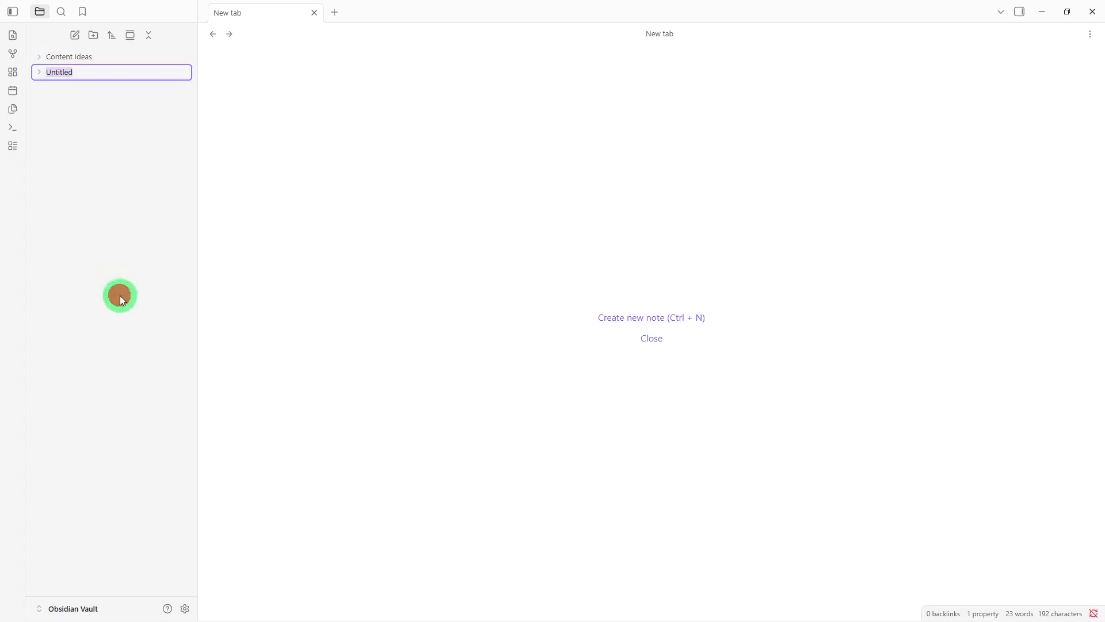
key(BackSpace)
text(Content Production)
key(Return)
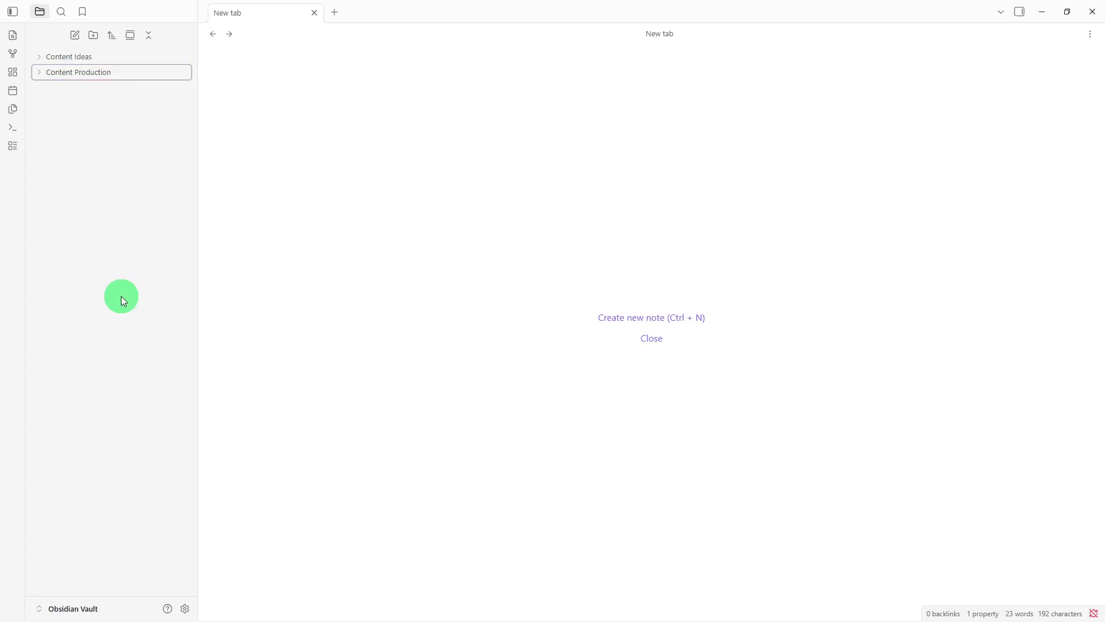
Create a third folder in the vault root named "Resources"
right_click(122, 298)
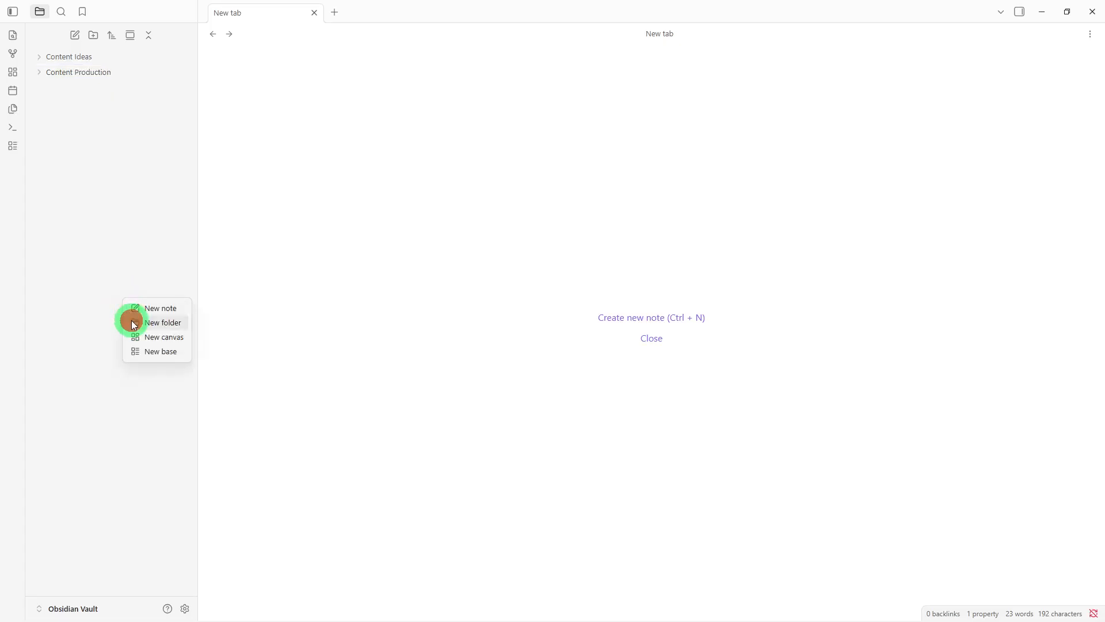
click(132, 322)
key(BackSpace)
text(Re)
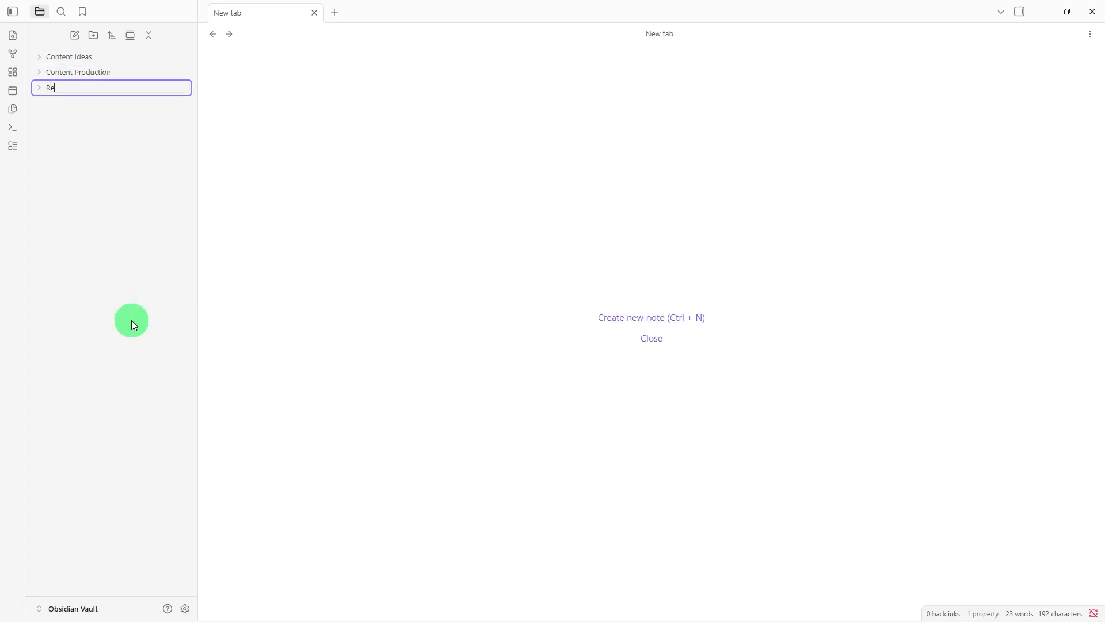
text(sources)
key(Return)
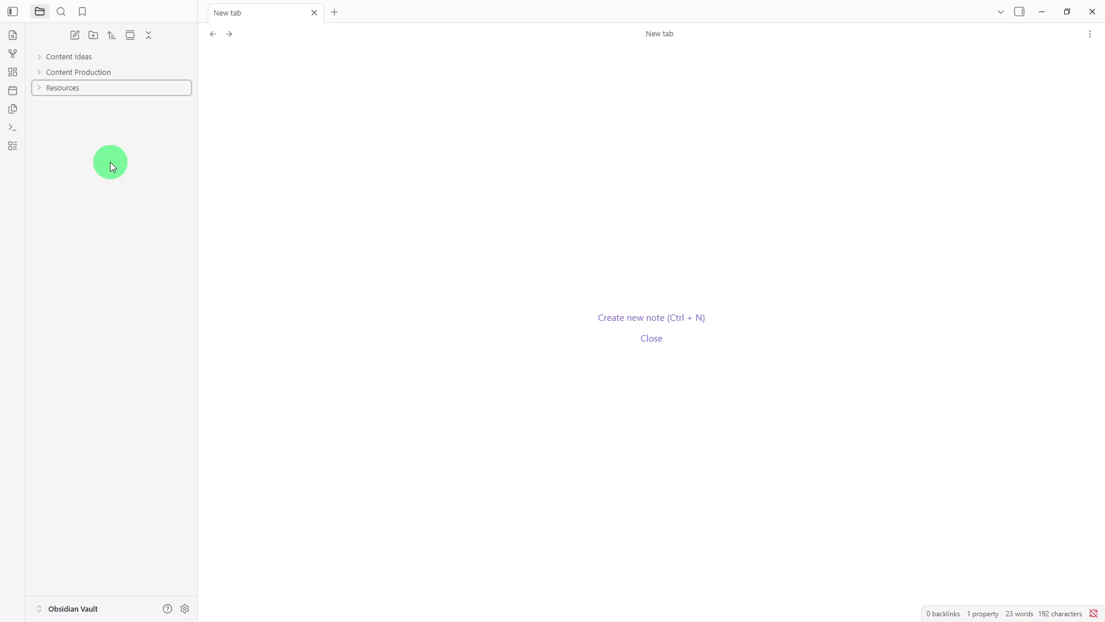
Create a new note in the vault root titled "Content Brief Template"
right_click(111, 164)
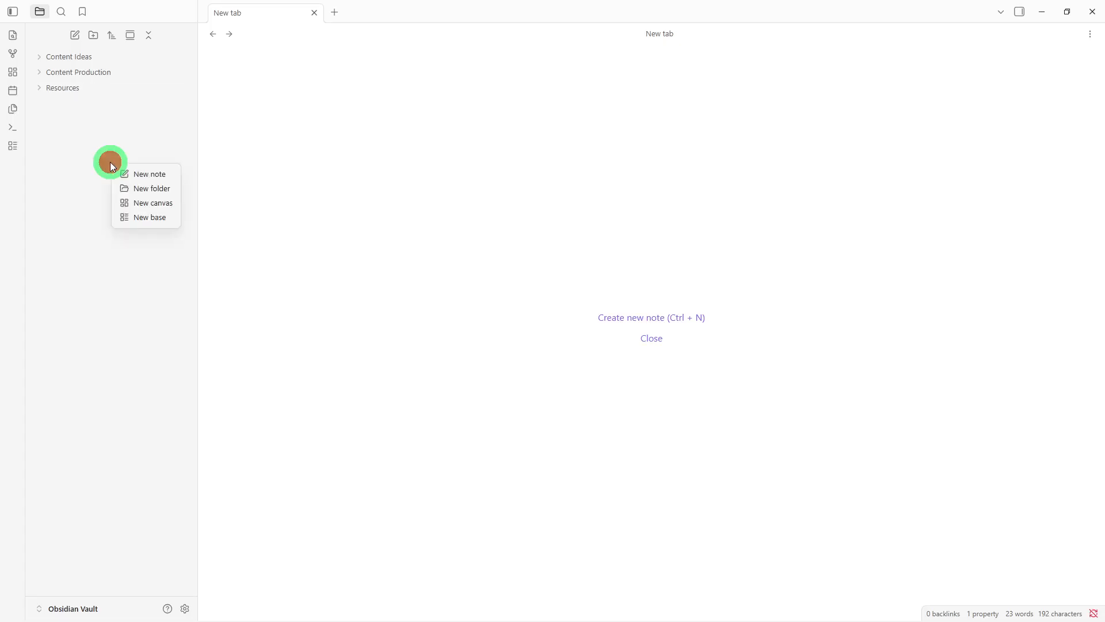
click(158, 180)
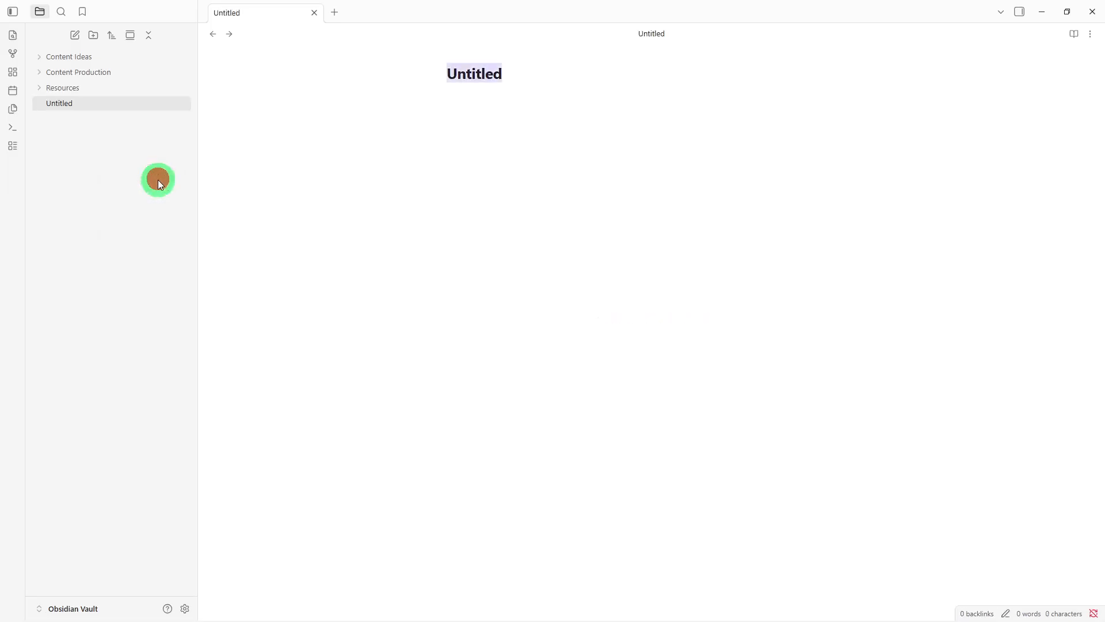
key(BackSpace)
text(Cont)
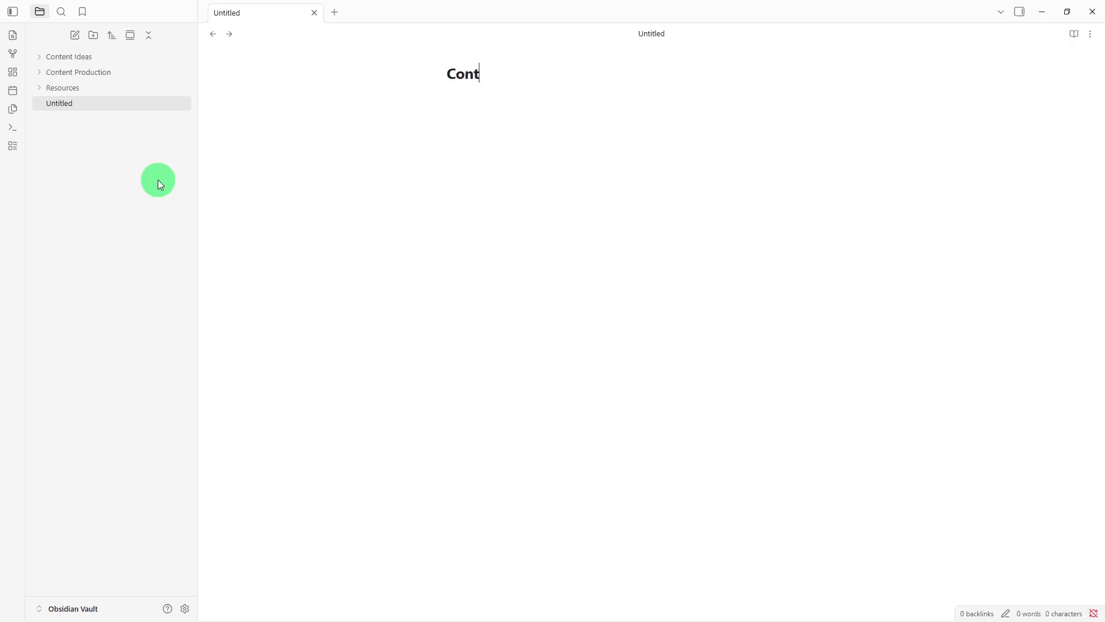
text(ent Brief Temp)
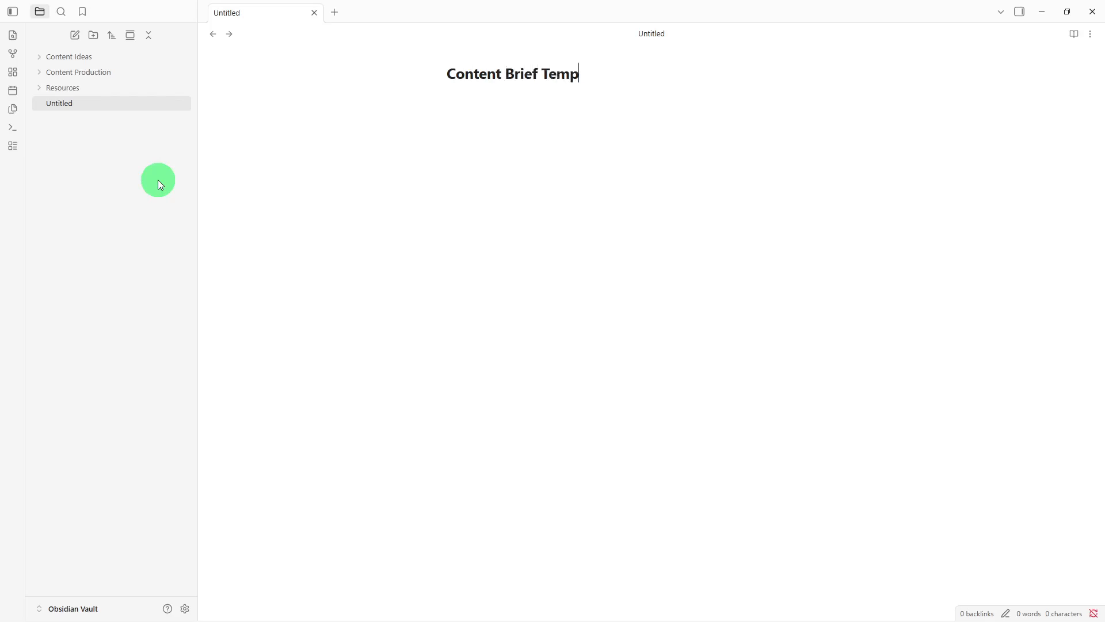
text(late)
key(Return)
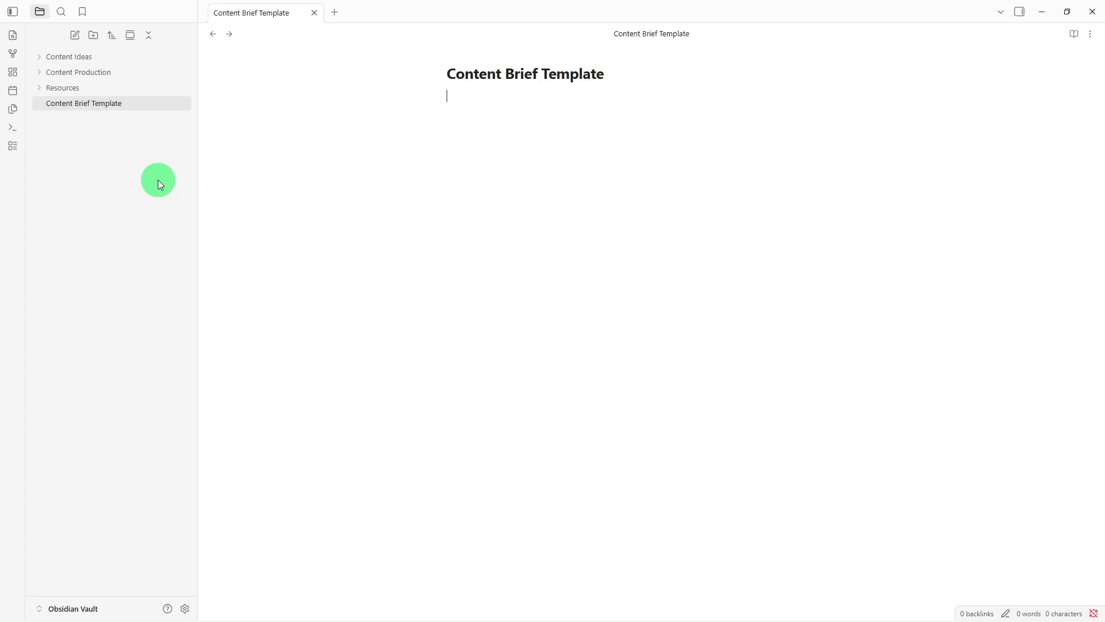
Paste the copied brief outline, from Content Overview to Notes, into the note body and move the note into the Content Ideas folder
key(ctrl+v)
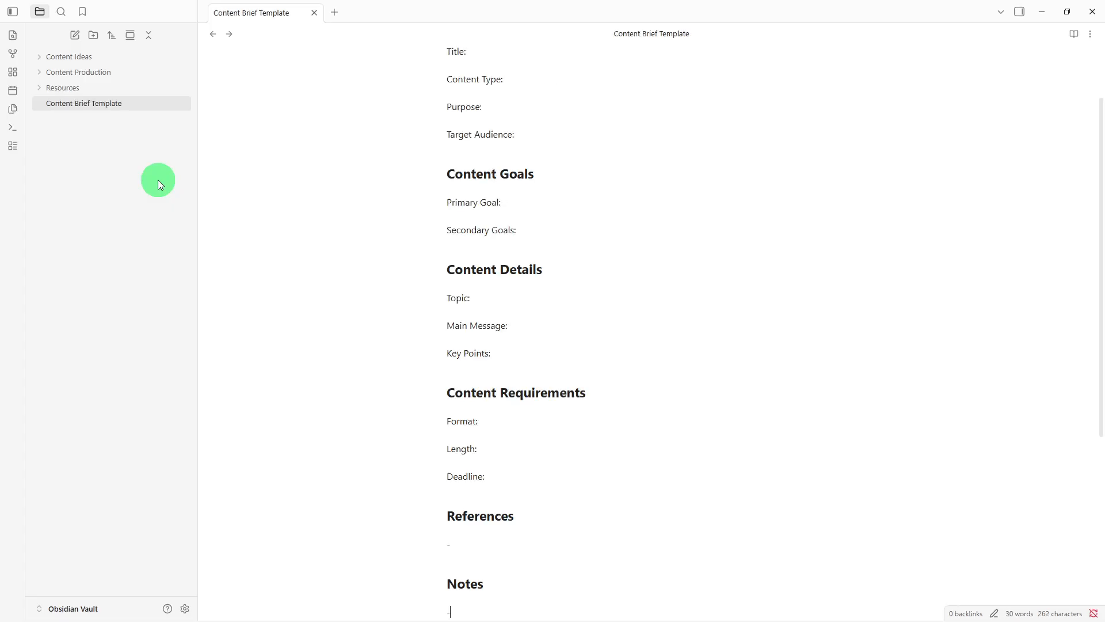
scroll(714, 303, up, 2)
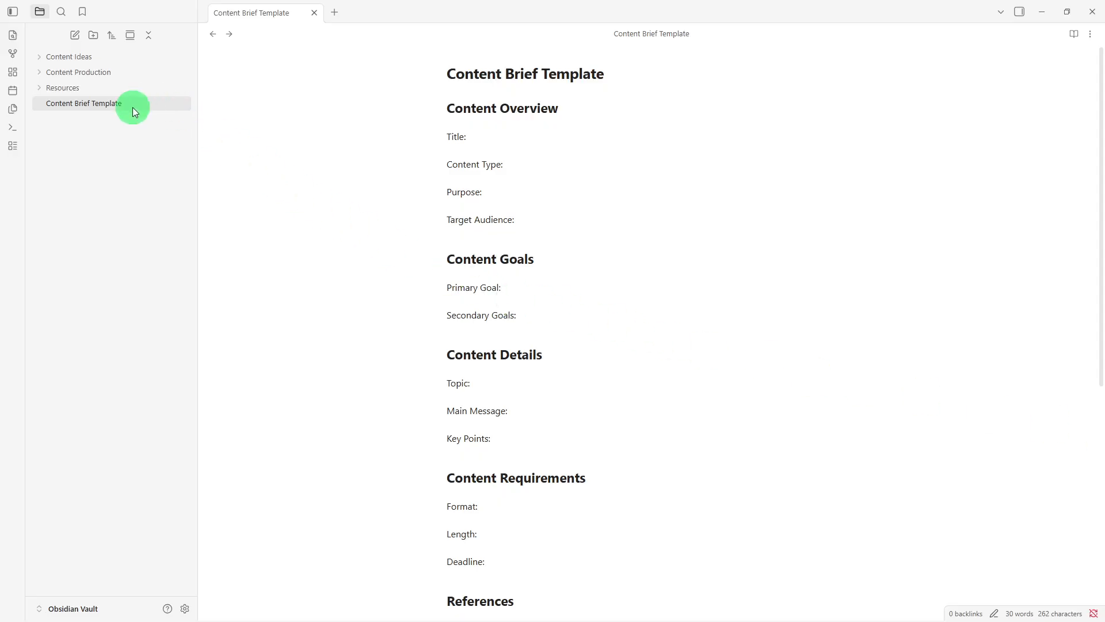
drag(132, 106, 143, 58)
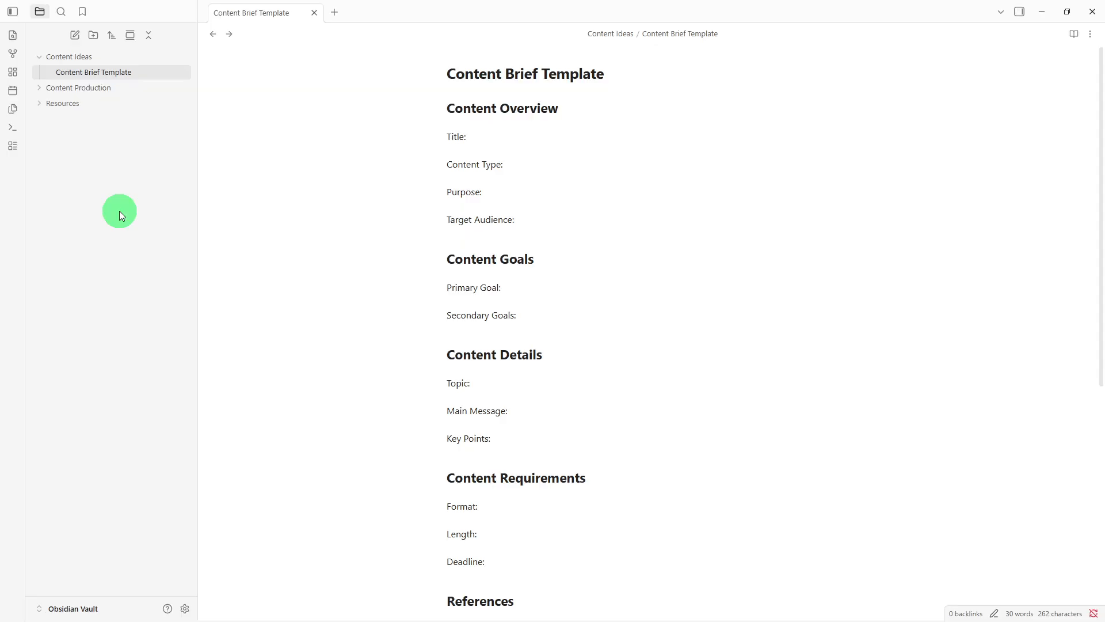
Make a copy of the Content Brief Template note and fill in its Title as "Goals" and its Content Type as "Video"
right_click(165, 72)
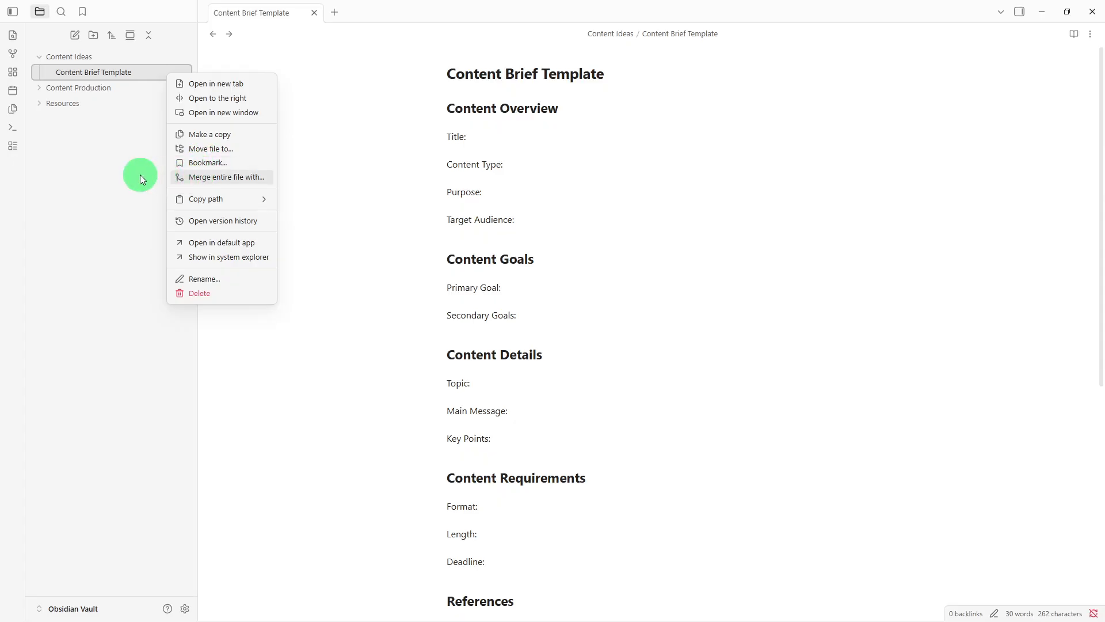
click(198, 130)
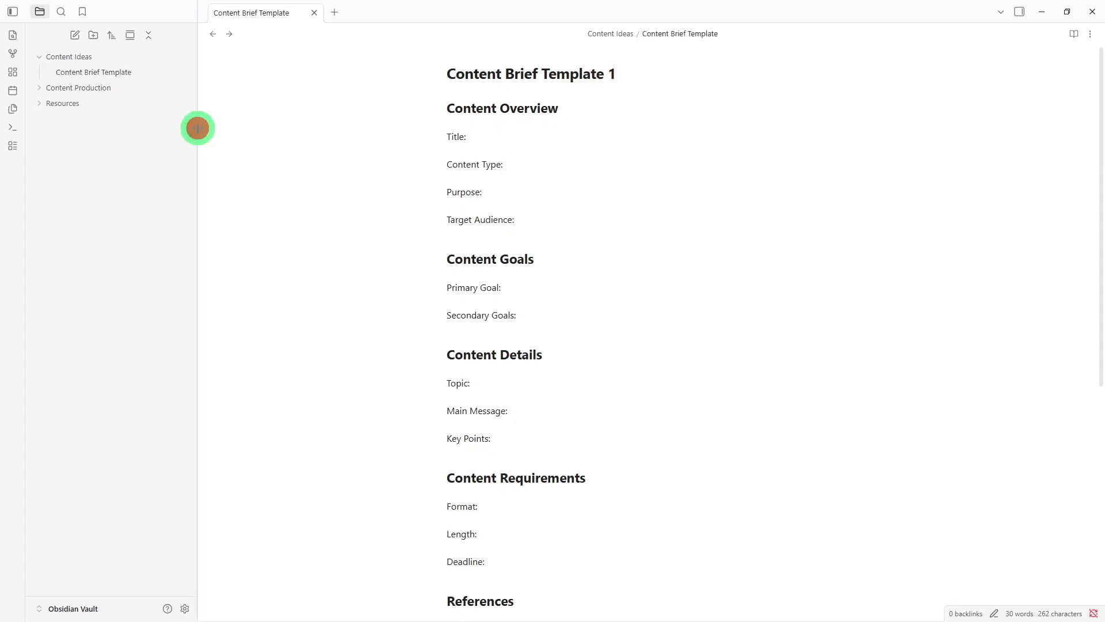
click(606, 125)
click(569, 149)
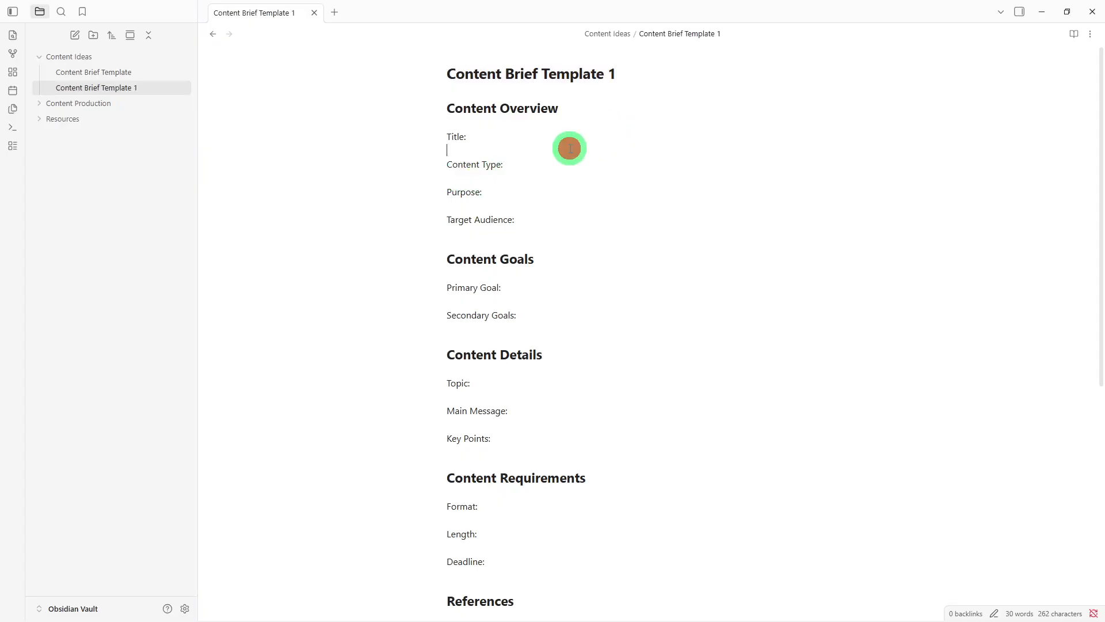
click(576, 137)
text(Goals)
click(566, 170)
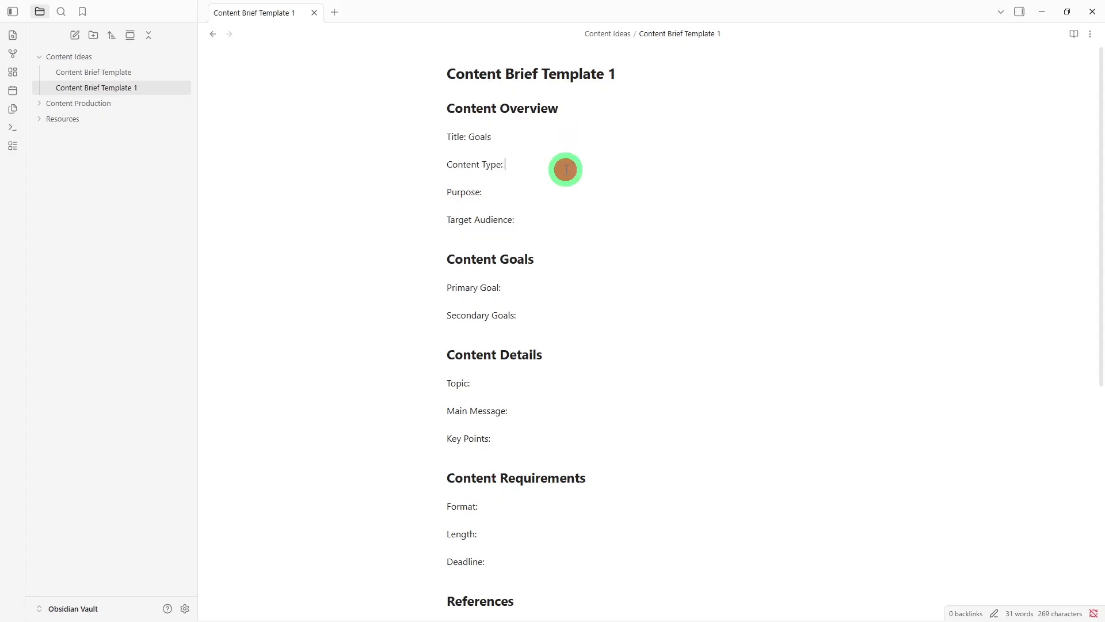
text(Video)
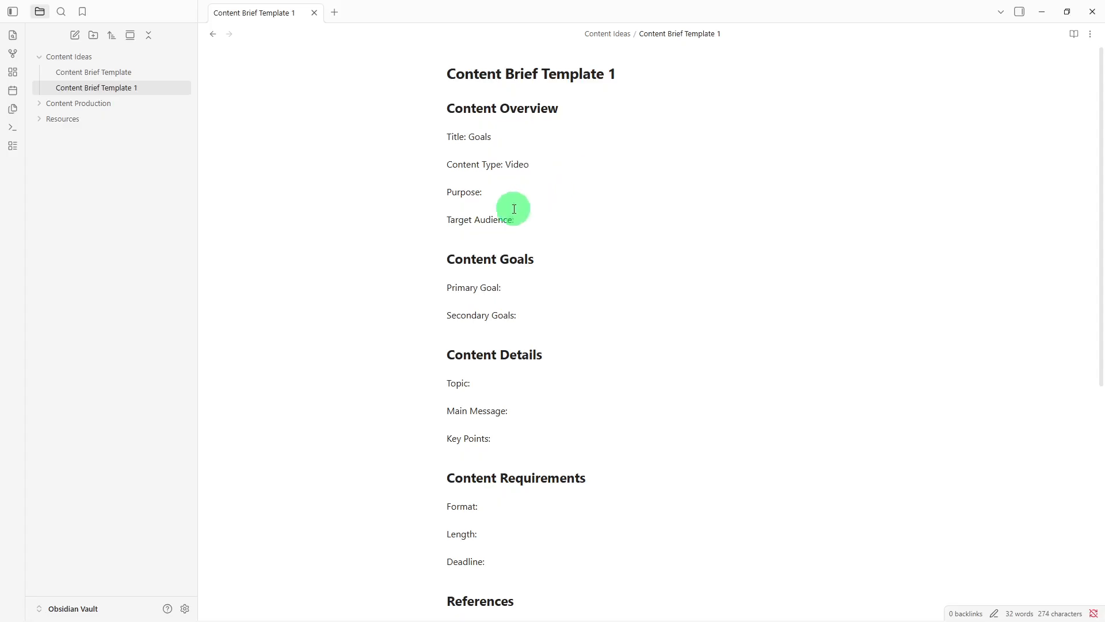
click(159, 181)
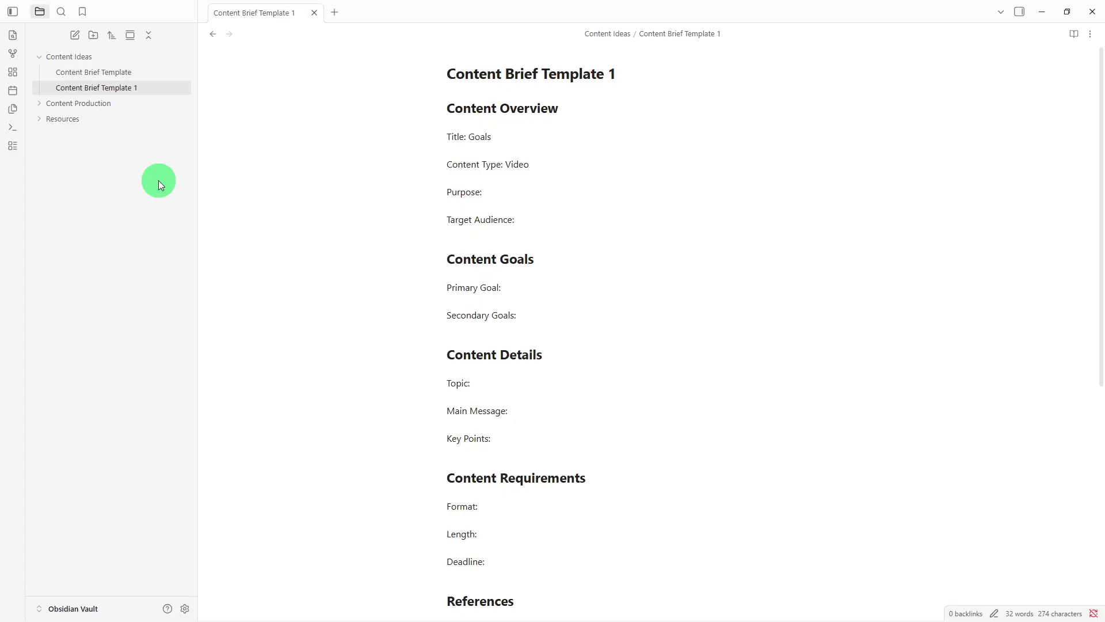
Create a new note in the vault root titled "Content Calendar"
right_click(160, 184)
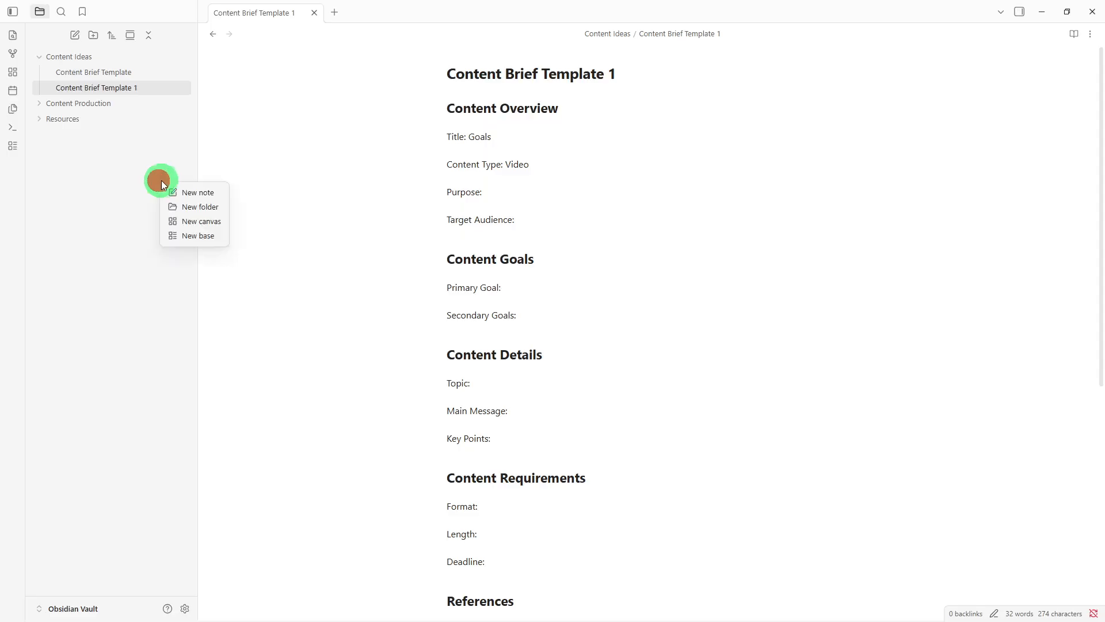
click(174, 185)
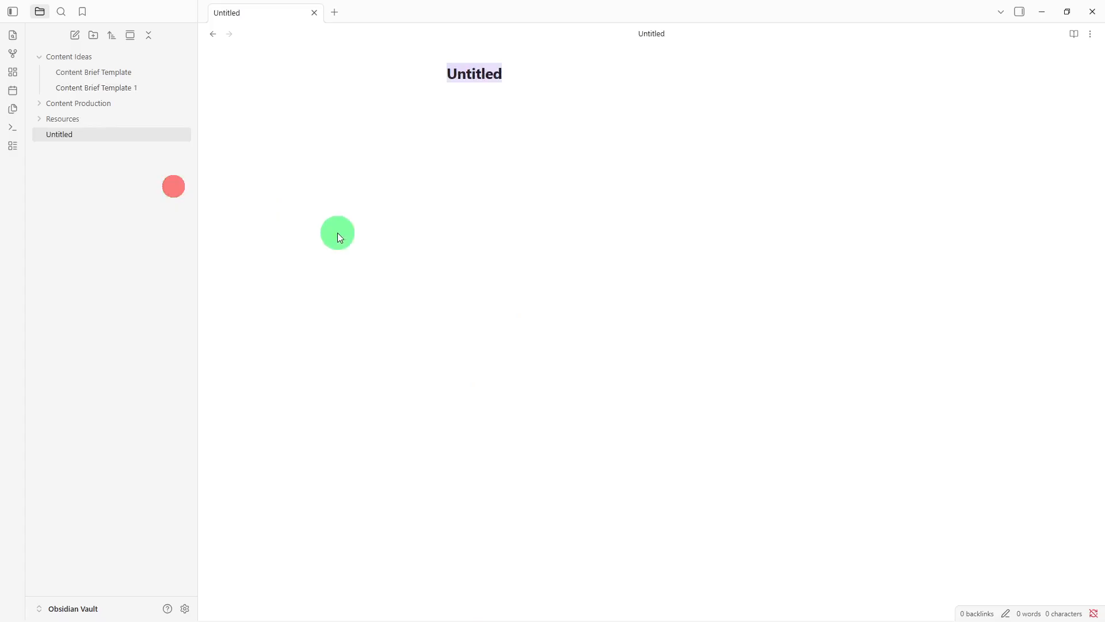
key(BackSpace)
text(Co)
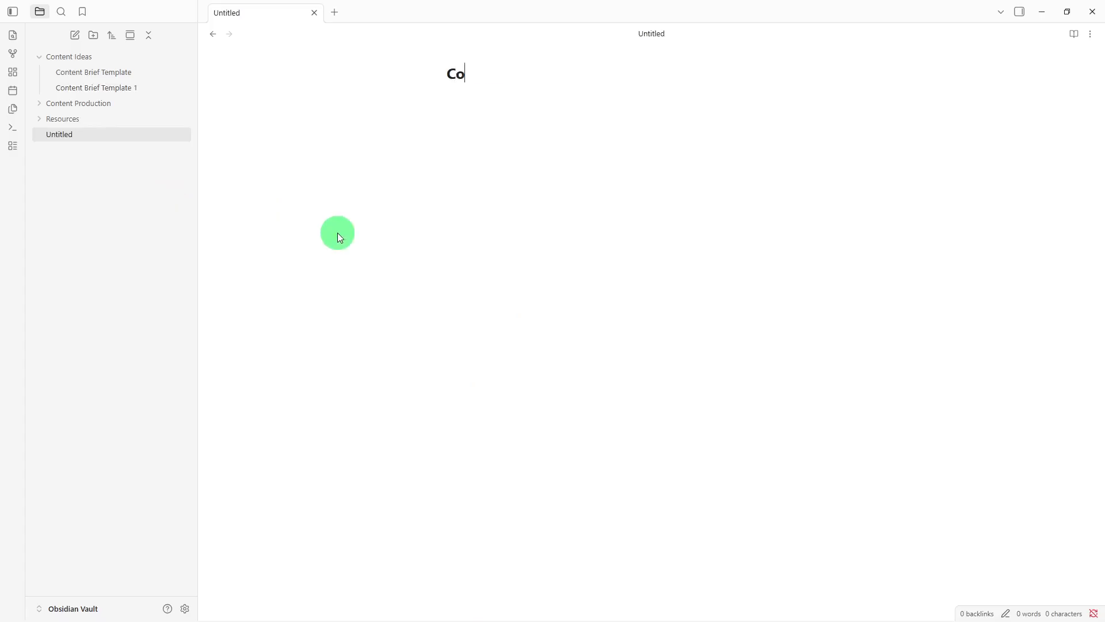
text(ntent Calendar)
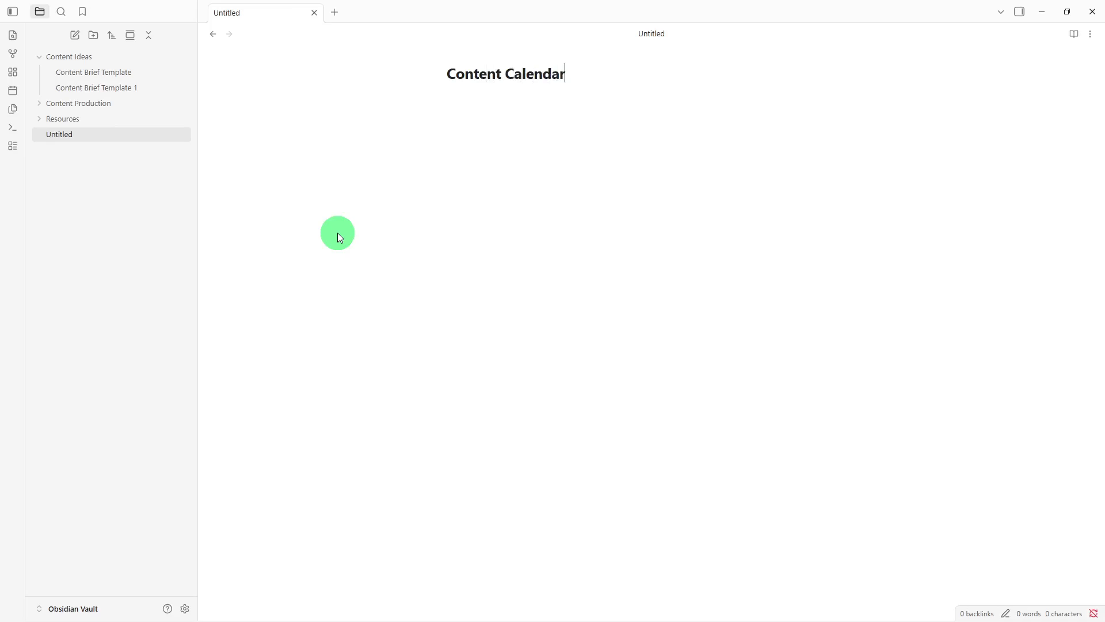
key(Return)
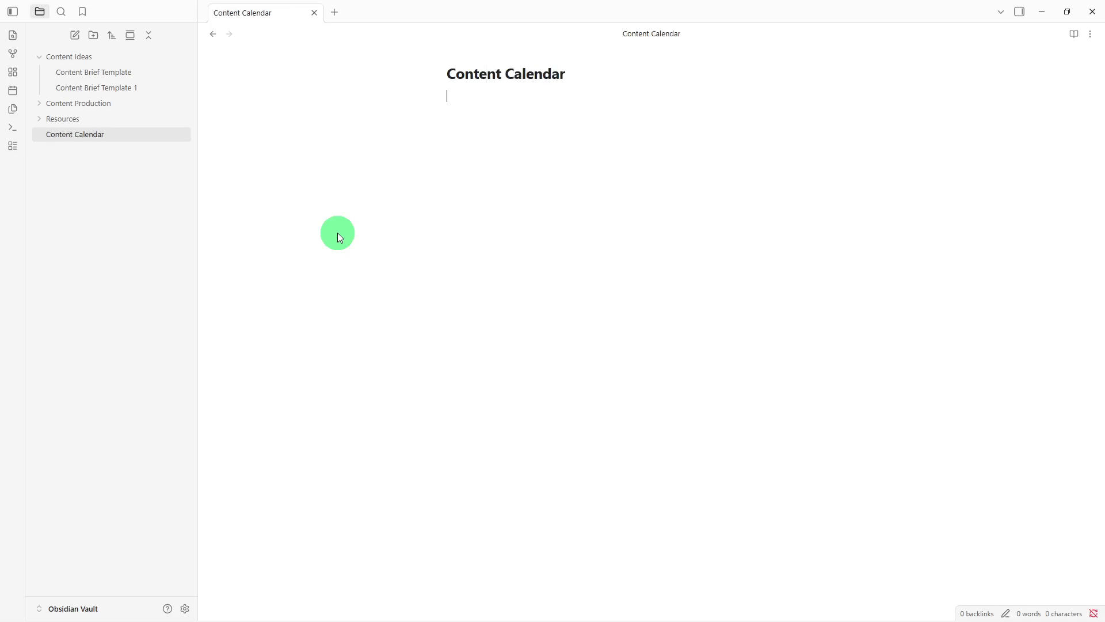
Add Upcoming Content, Publishing Schedule (Content, Date, Platform, Status), Active Projects and Completed Content sections, and move the note into the Content Production folder
text(Upcoming Content - Publishing Schedule Content: Date: Platform: Status: Active Projects - Completed Content -)
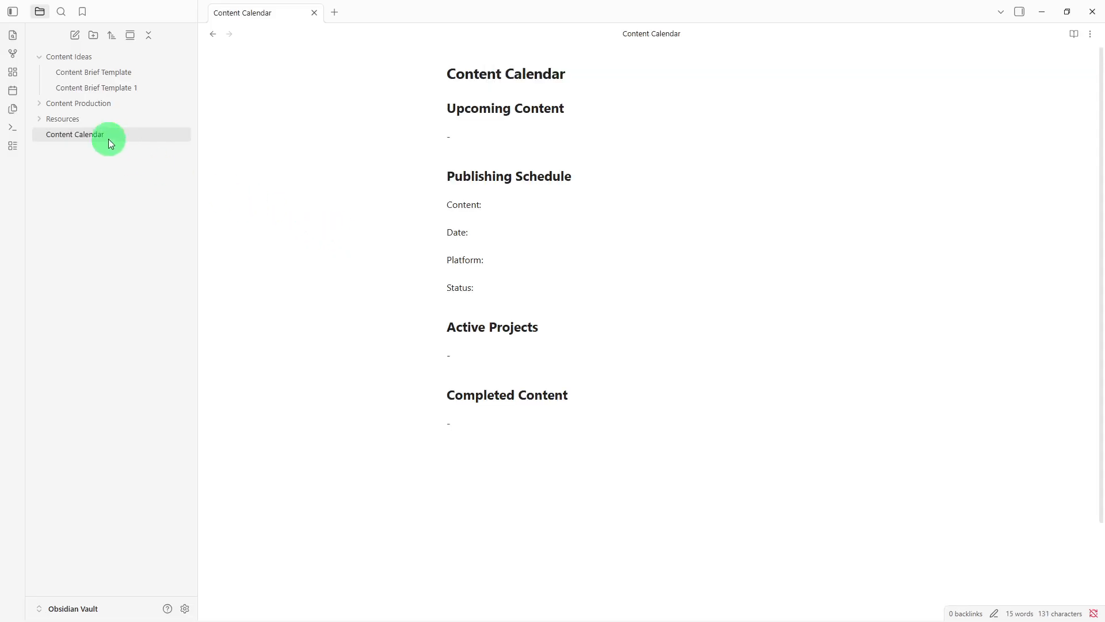
drag(109, 139, 126, 102)
click(126, 103)
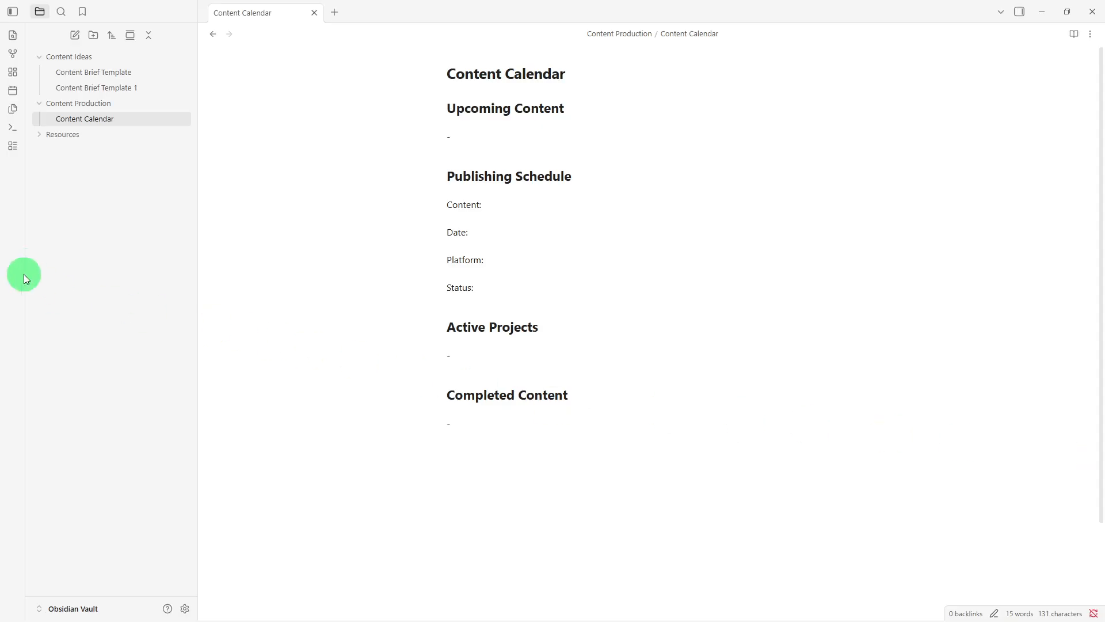
Create a new note in the vault root titled "Content Resources"
right_click(62, 213)
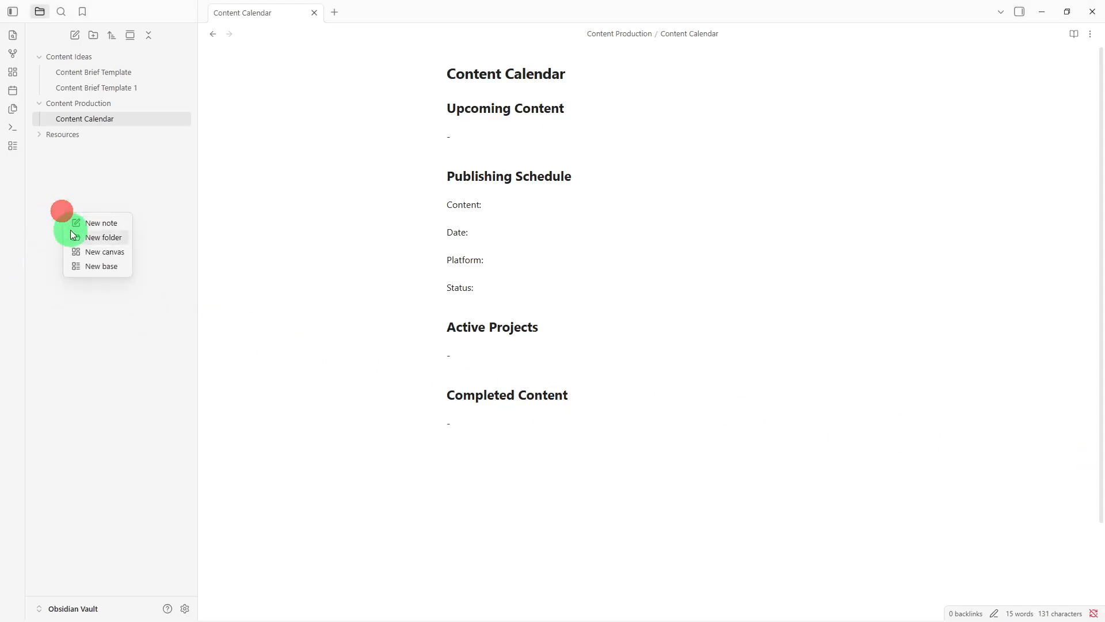
click(84, 224)
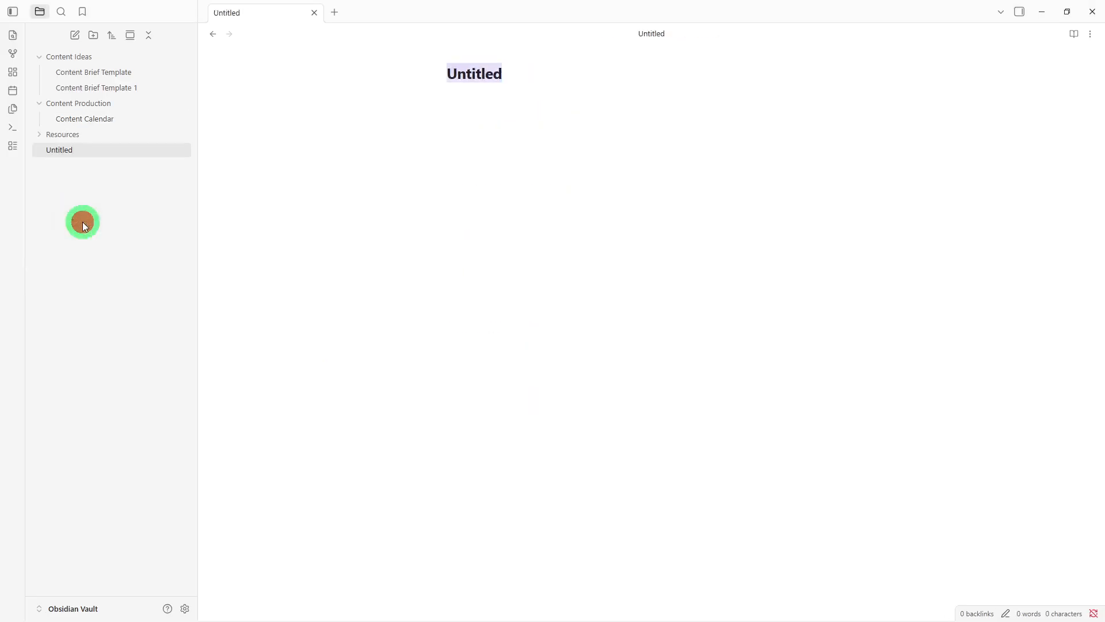
key(BackSpace)
text(Con)
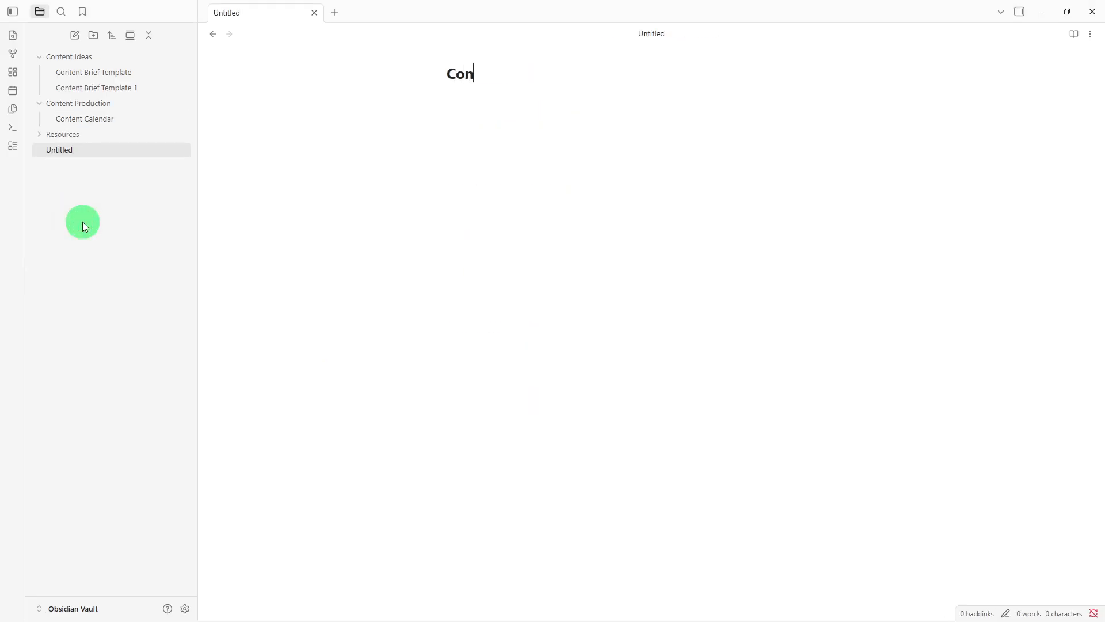
text(tent Resources)
key(Return)
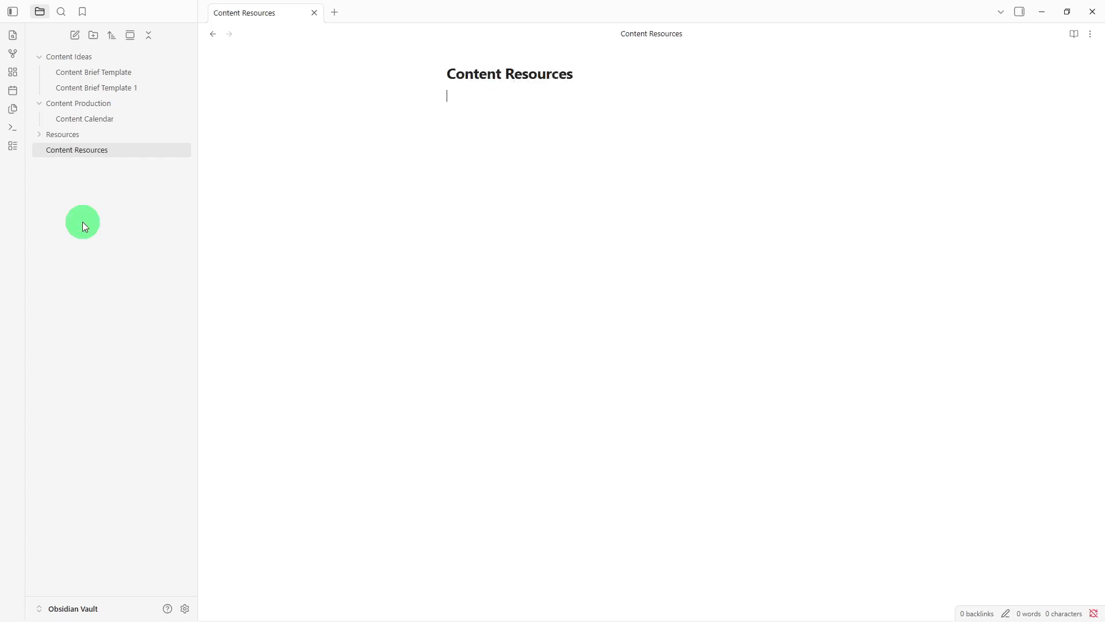
Add Research Materials, References, Tools, Inspiration and Notes sections to the note, move it into the Resources folder and expand that folder
text(Research Materials - References - Tools - Inspiration - Notes -)
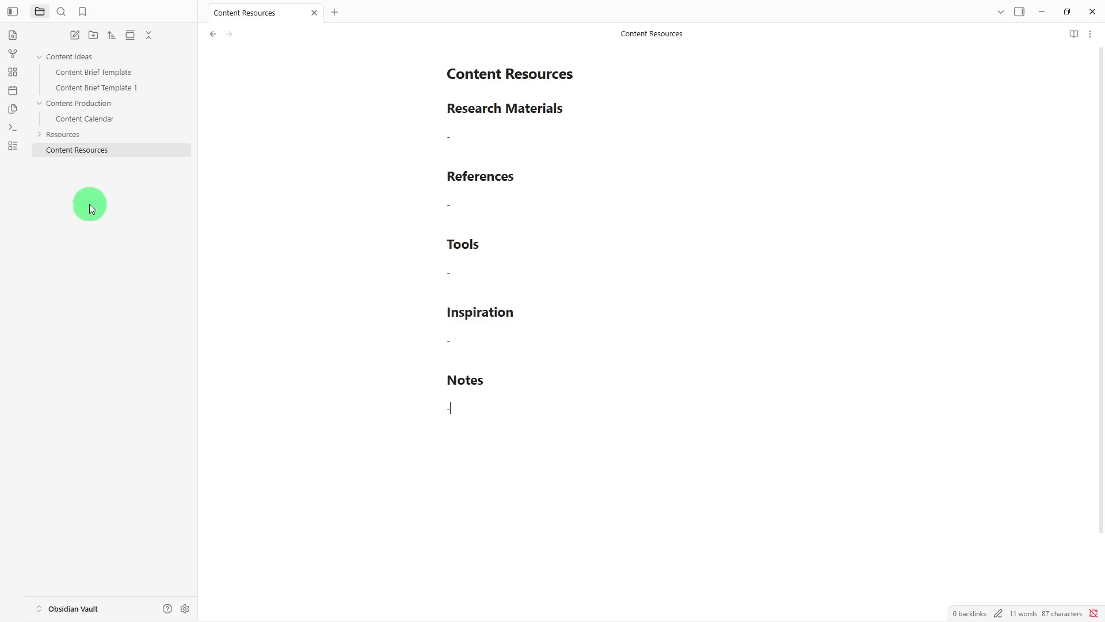
drag(109, 152, 111, 138)
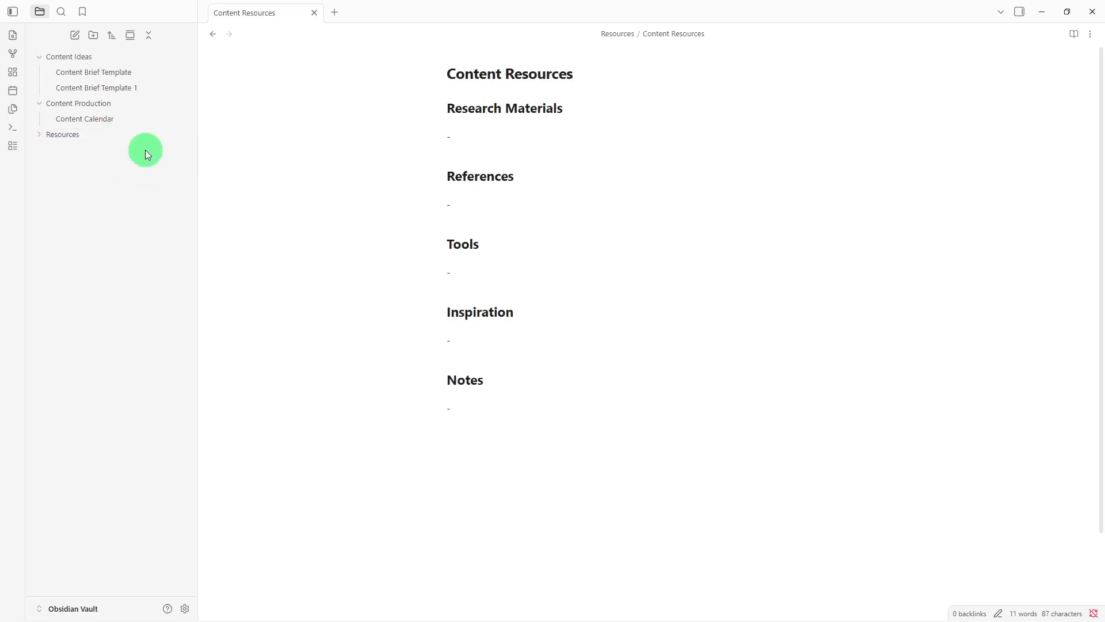
click(144, 133)
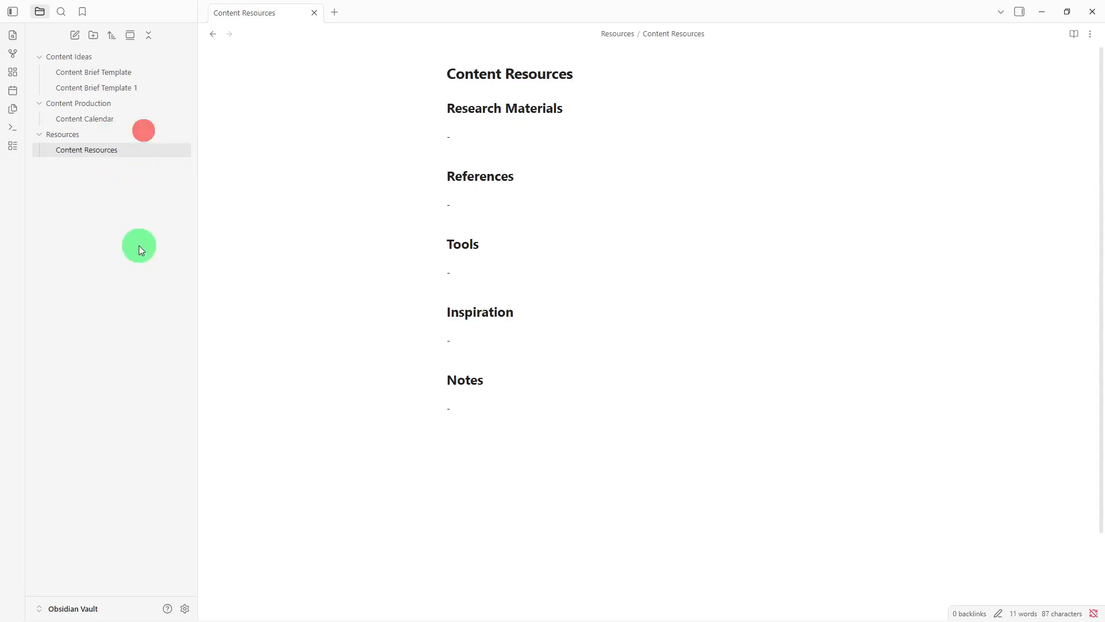
click(140, 246)
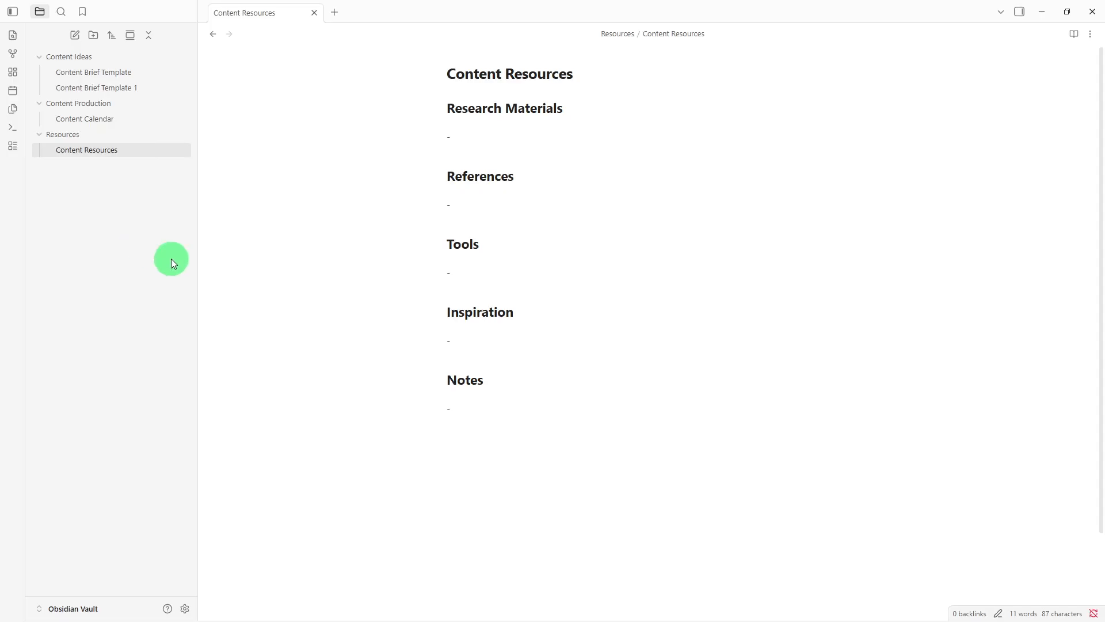
Add internal links to the Content Brief Template and Content Calendar notes on separate lines below the Notes section of Content Resources
click(517, 426)
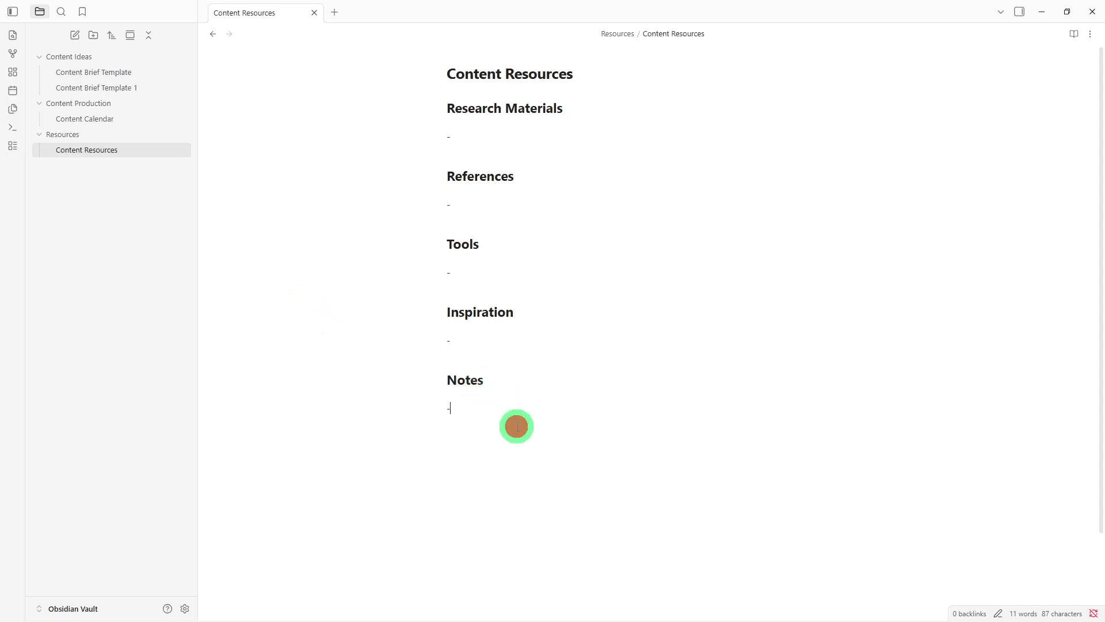
key(Return)
key(Return)
text([[)
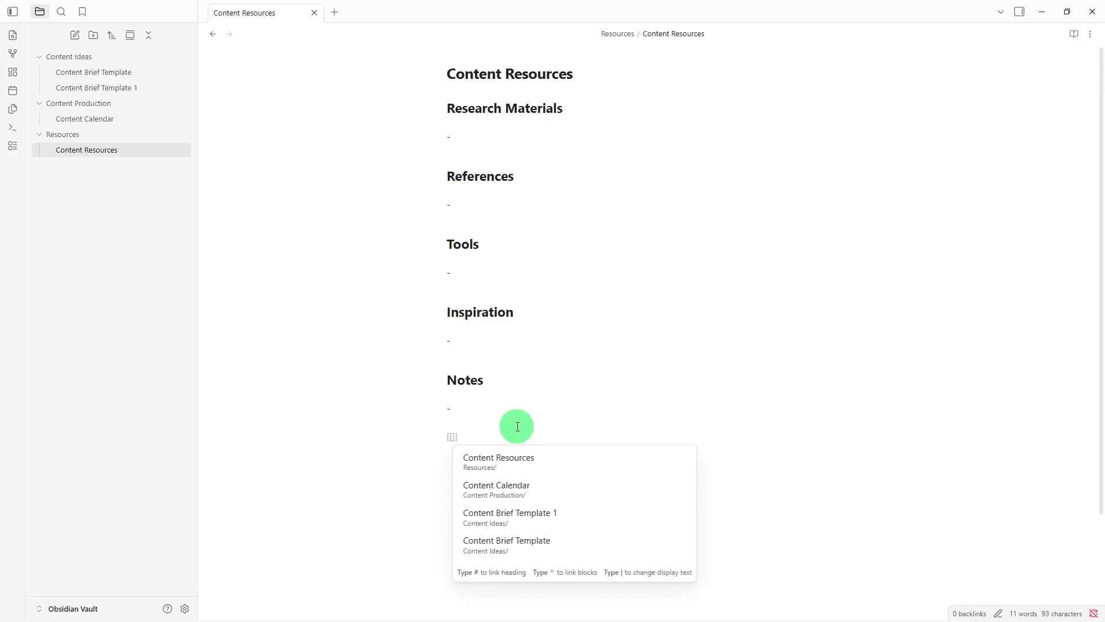
click(517, 543)
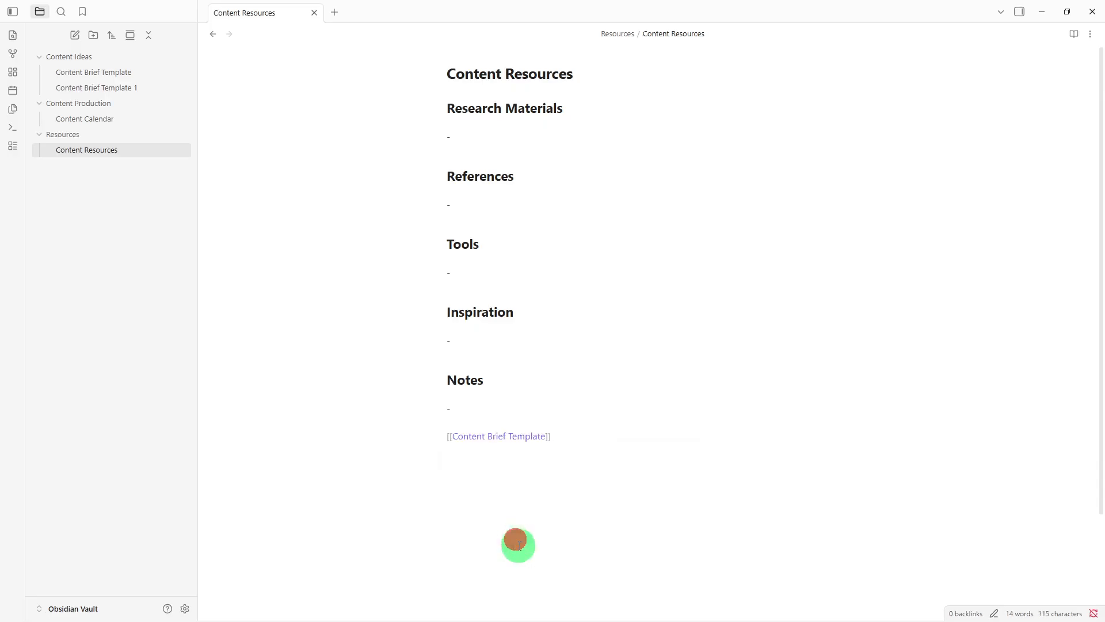
key(Return)
text([[)
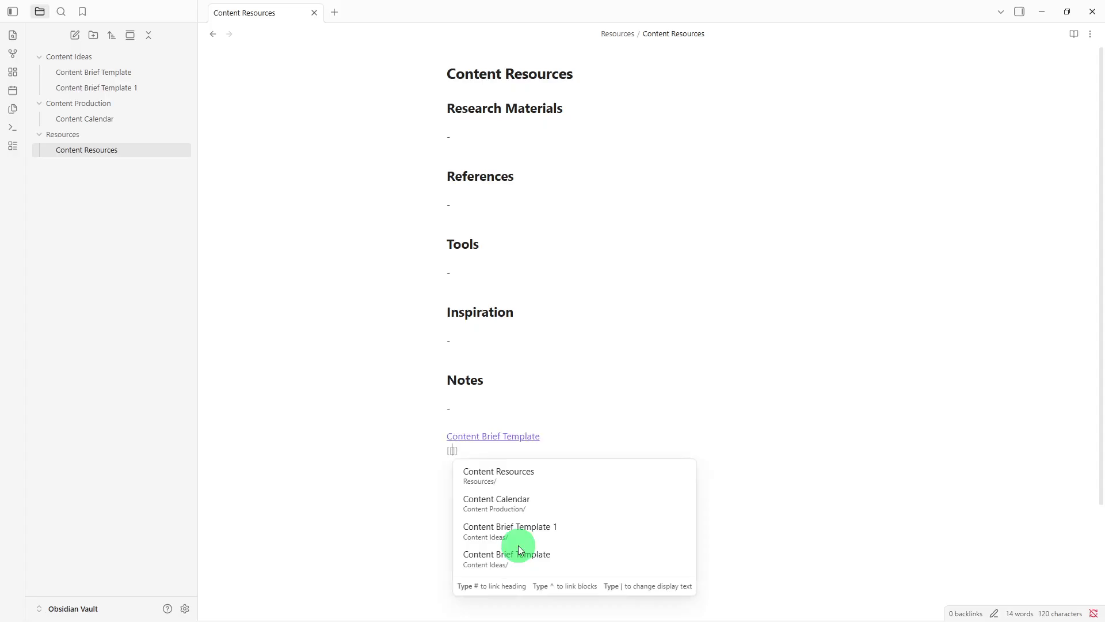
click(537, 506)
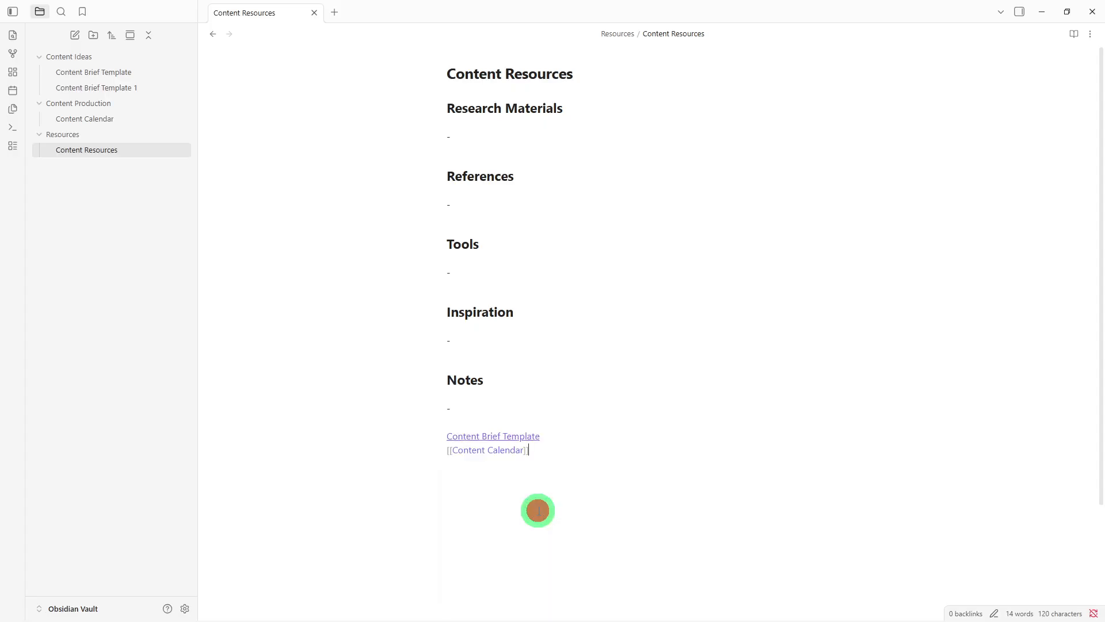
key(Return)
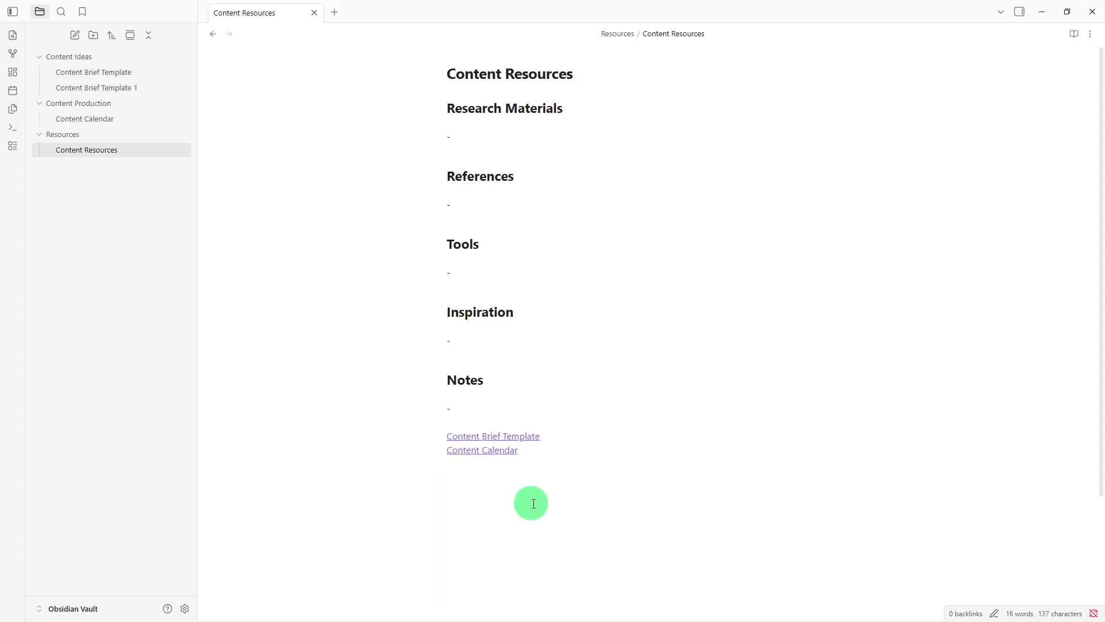
Follow the Content Calendar link and insert an empty line above that note's Upcoming Content heading
click(492, 457)
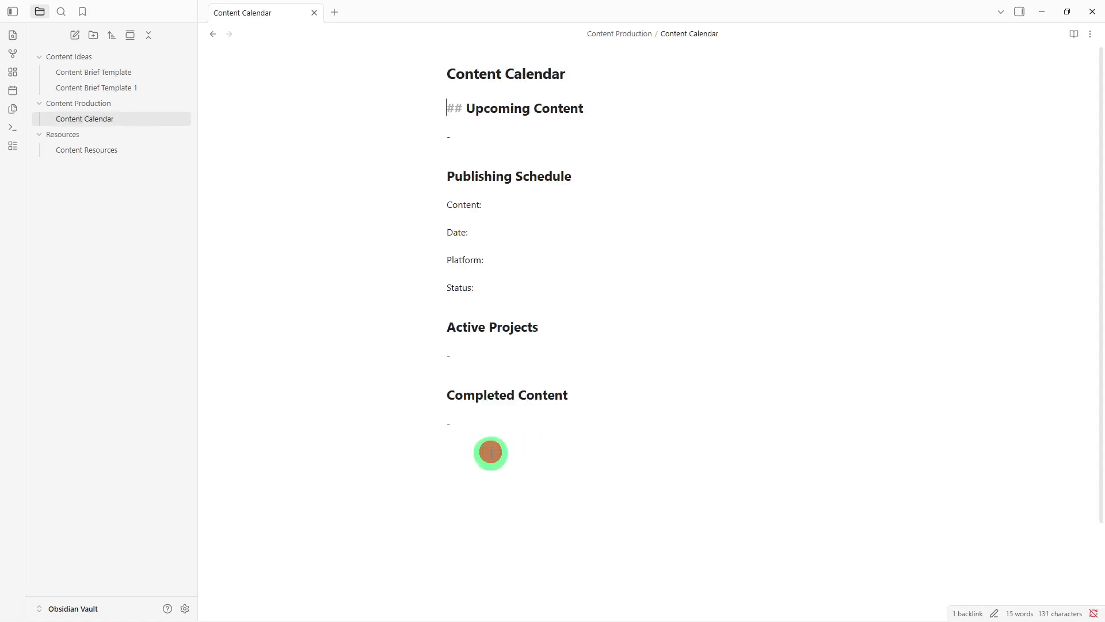
click(491, 456)
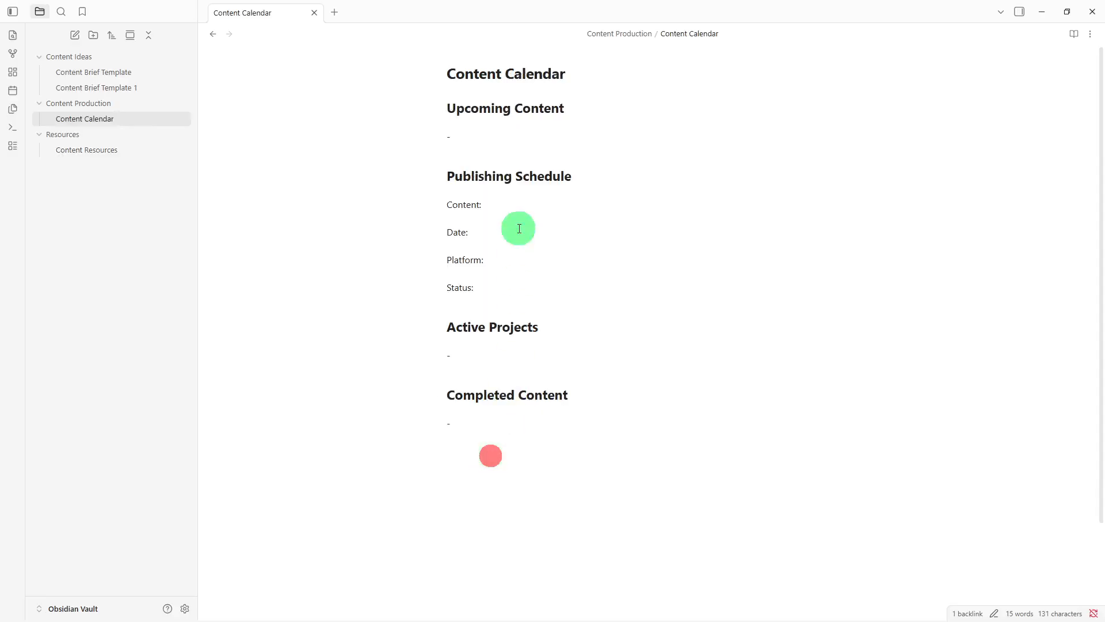
click(498, 102)
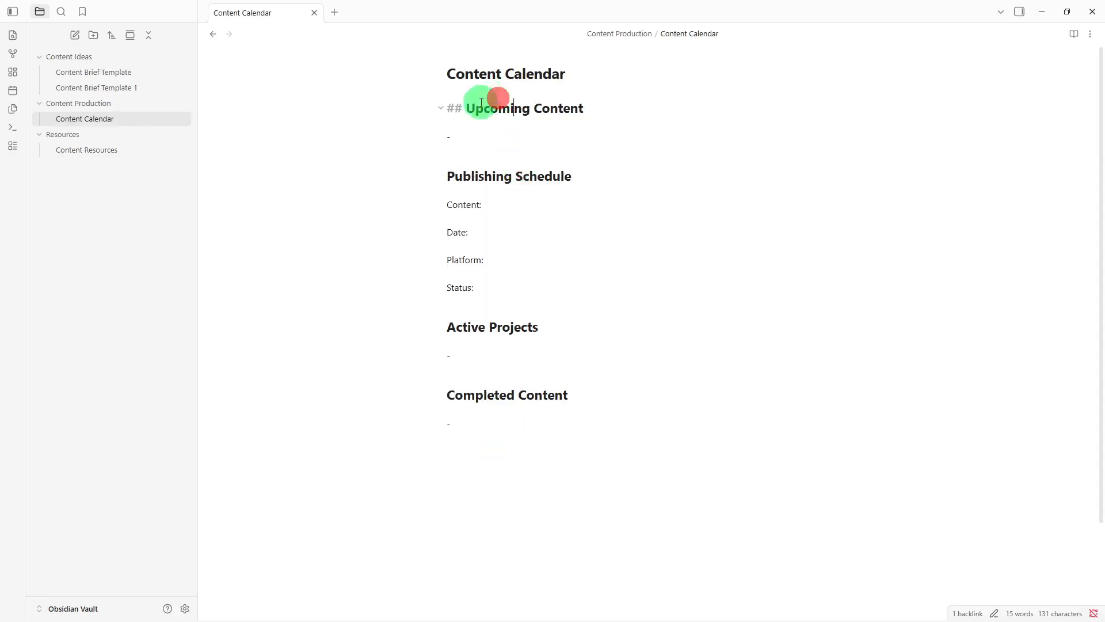
click(448, 108)
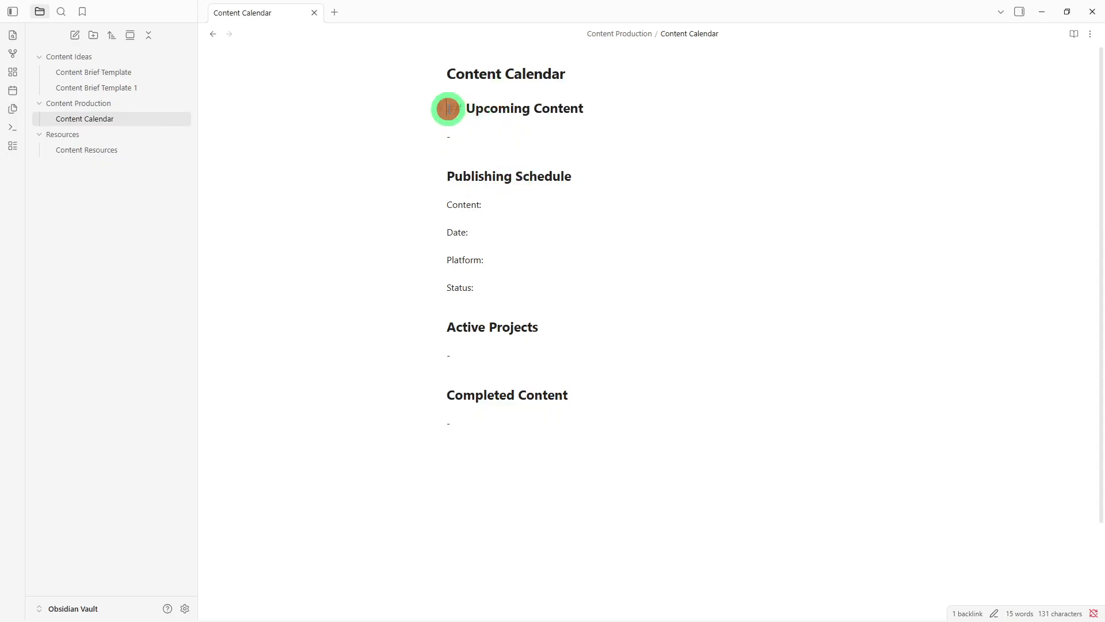
key(Return)
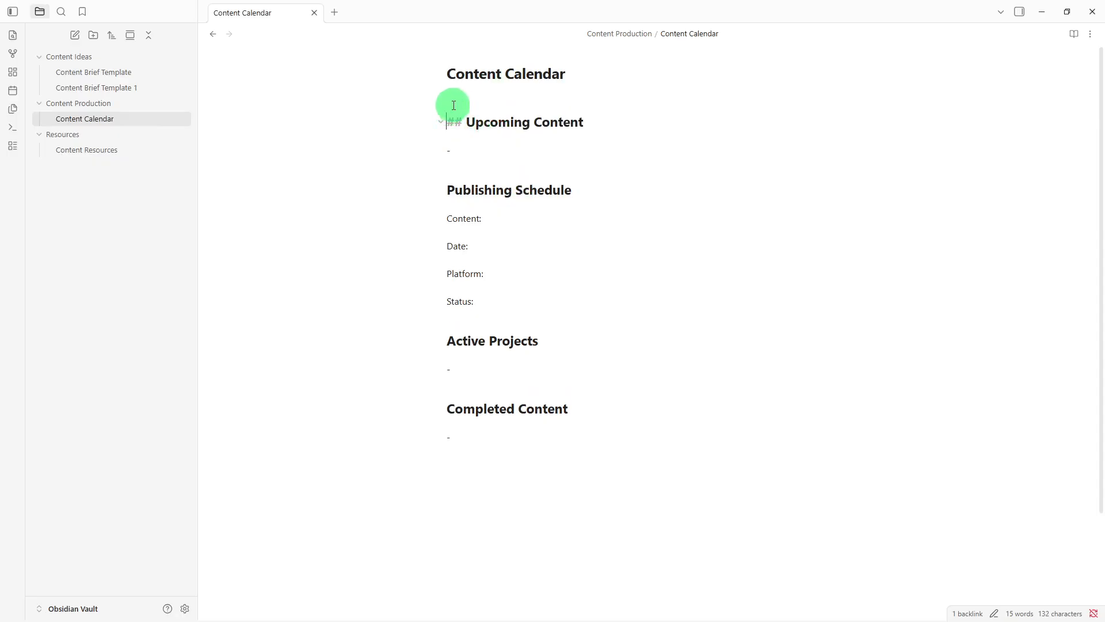
click(466, 95)
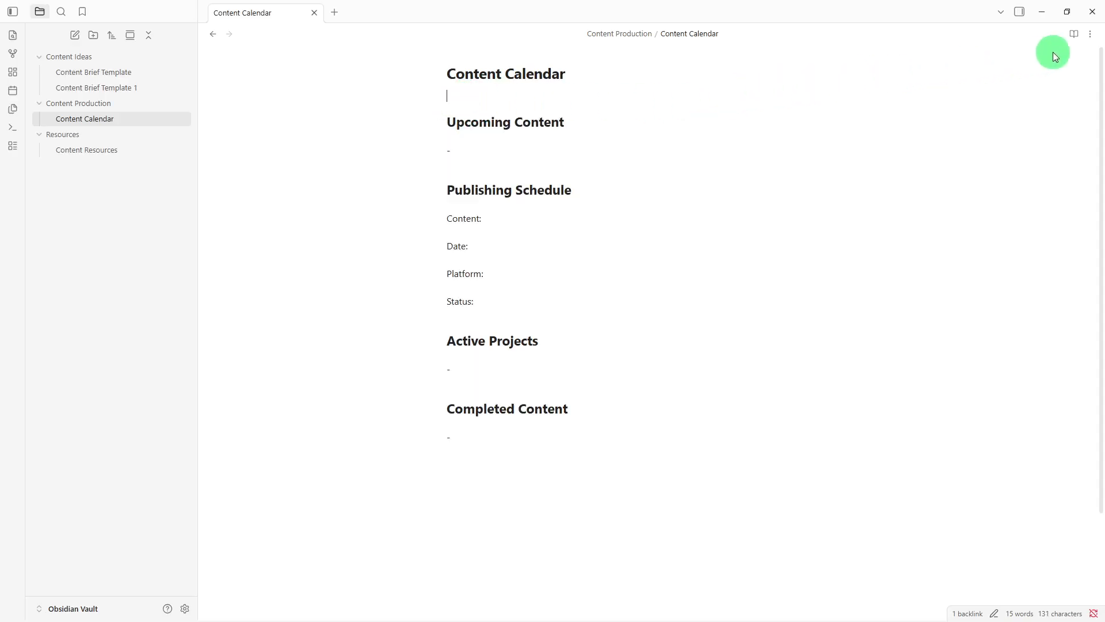
Add a tags property to the Content Calendar note and enter "content, calendar" as its value
click(1090, 38)
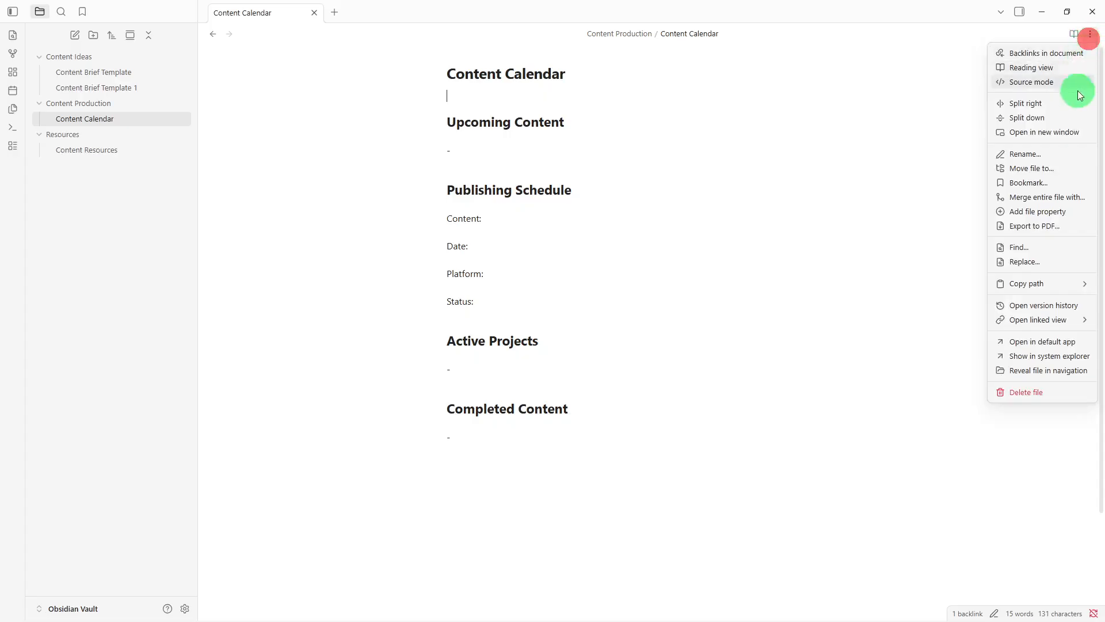
click(1049, 211)
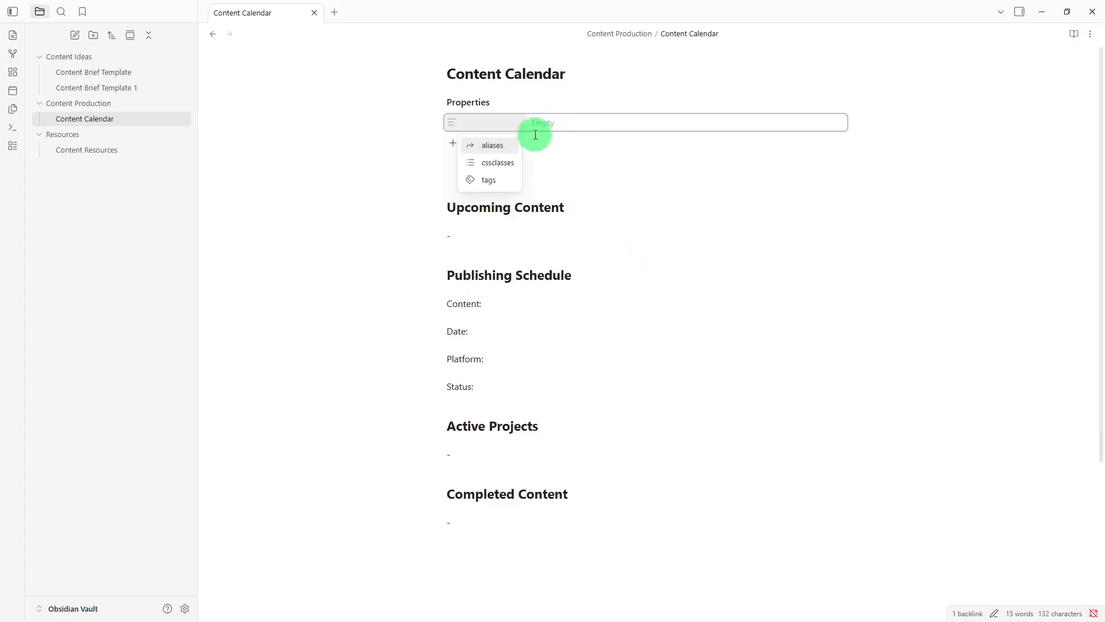
click(489, 180)
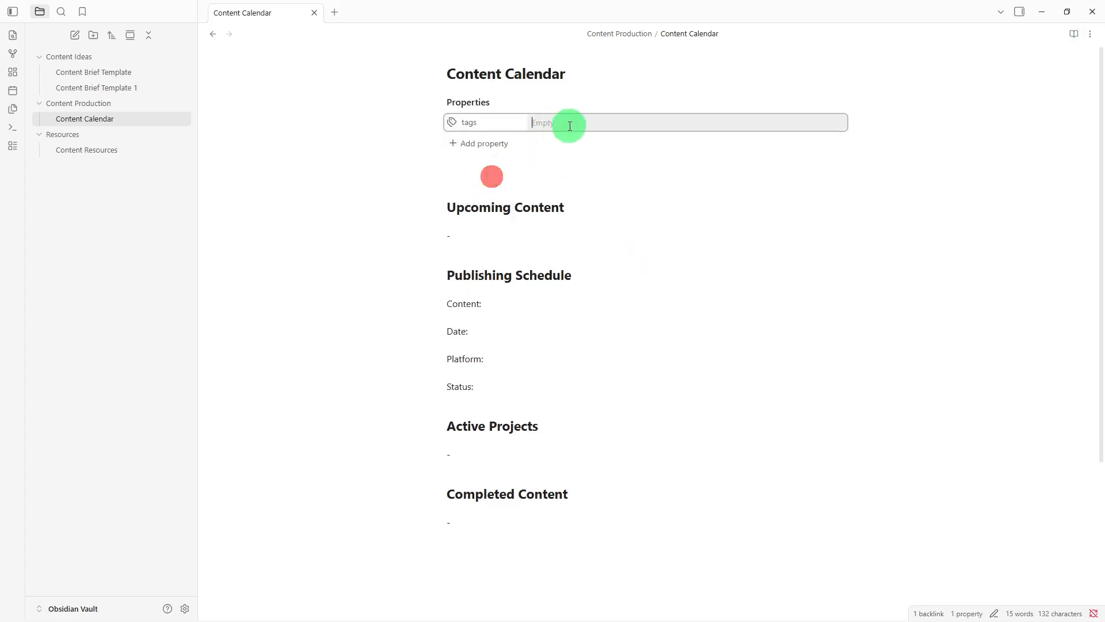
text(con)
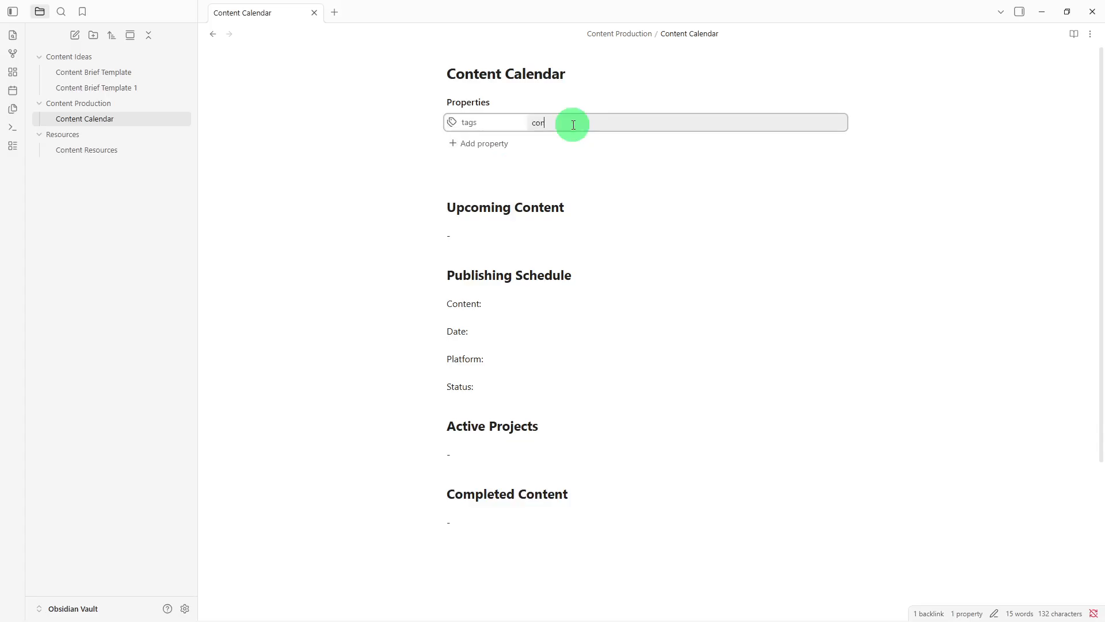
text(tent, cale)
key(BackSpace)
text(ndar)
key(Return)
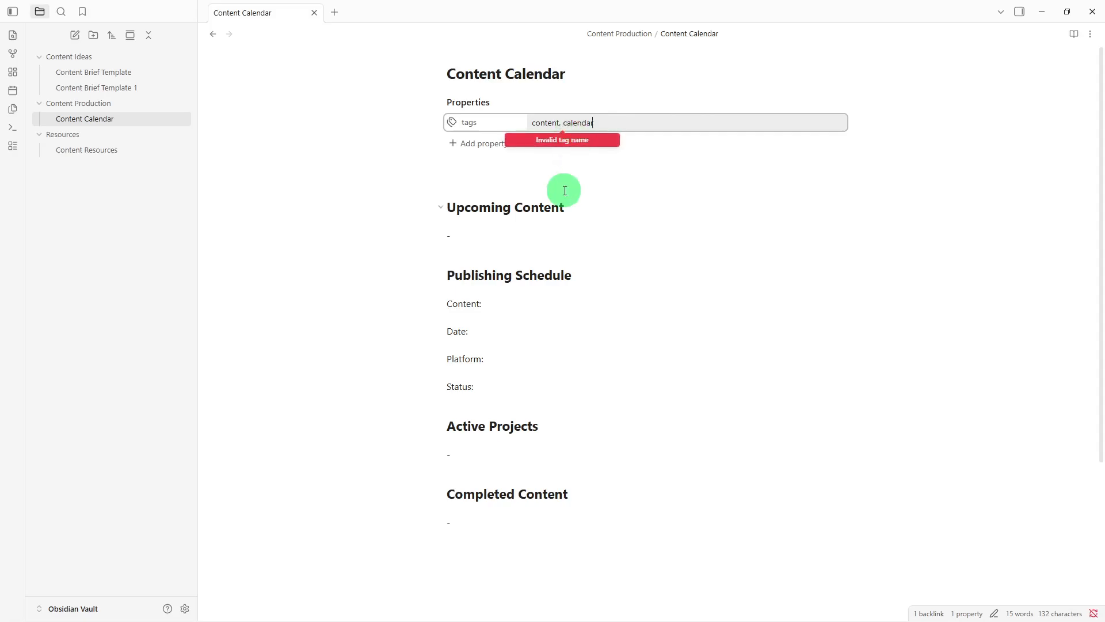
Add the inline tags #calendar, #content and #upcoming on the empty line above the Upcoming Content heading
click(564, 163)
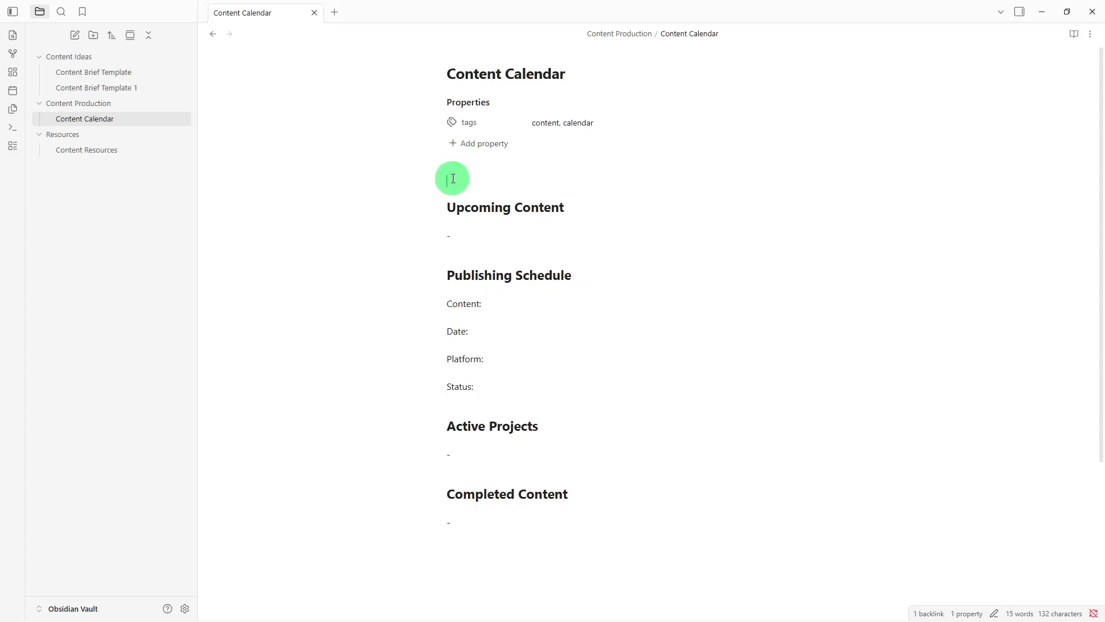
text(#calendar #content )
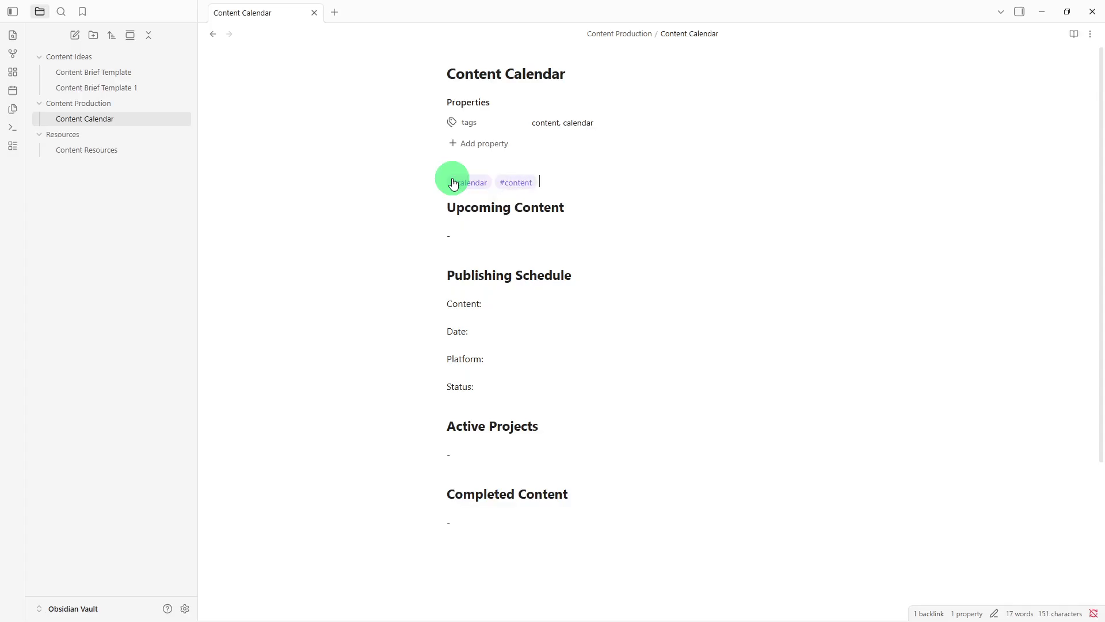
text(#upcominh)
key(BackSpace)
text(g)
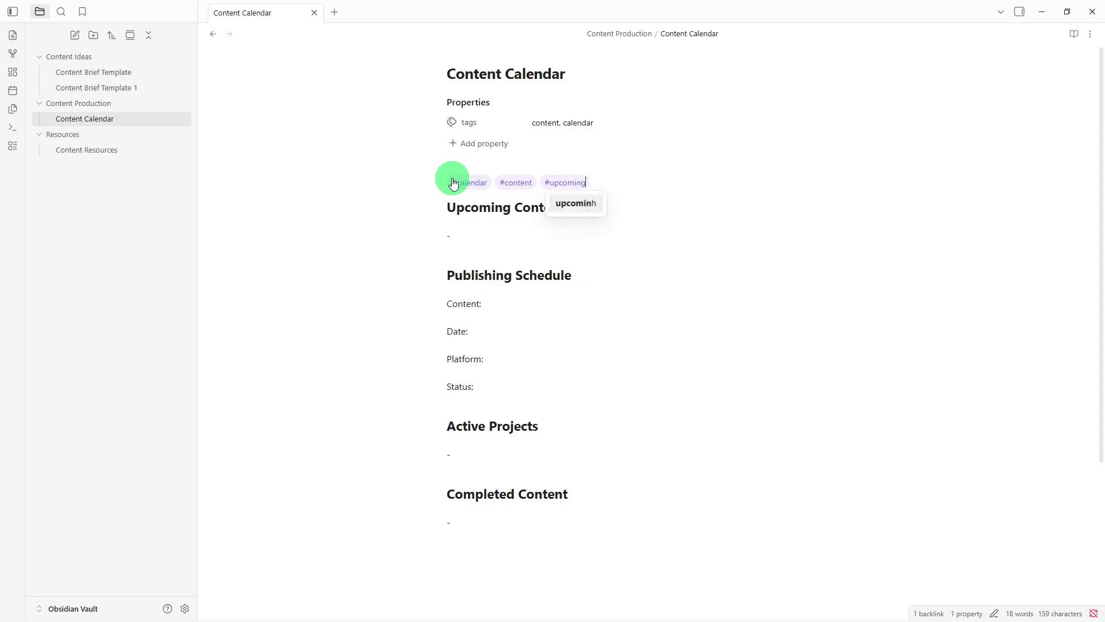
key(Return)
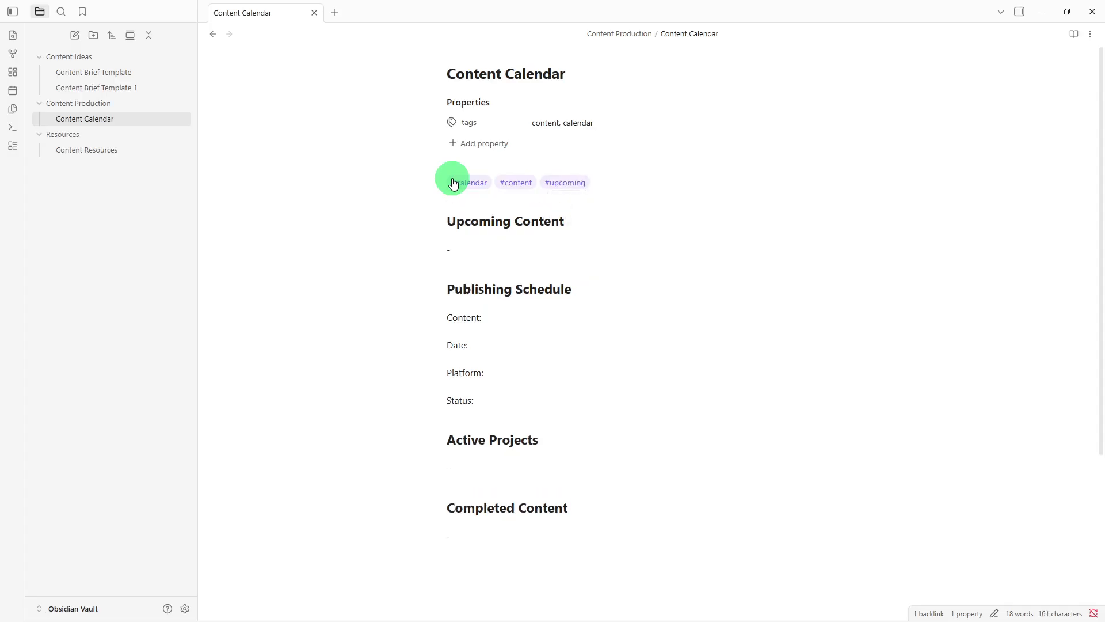
key(BackSpace)
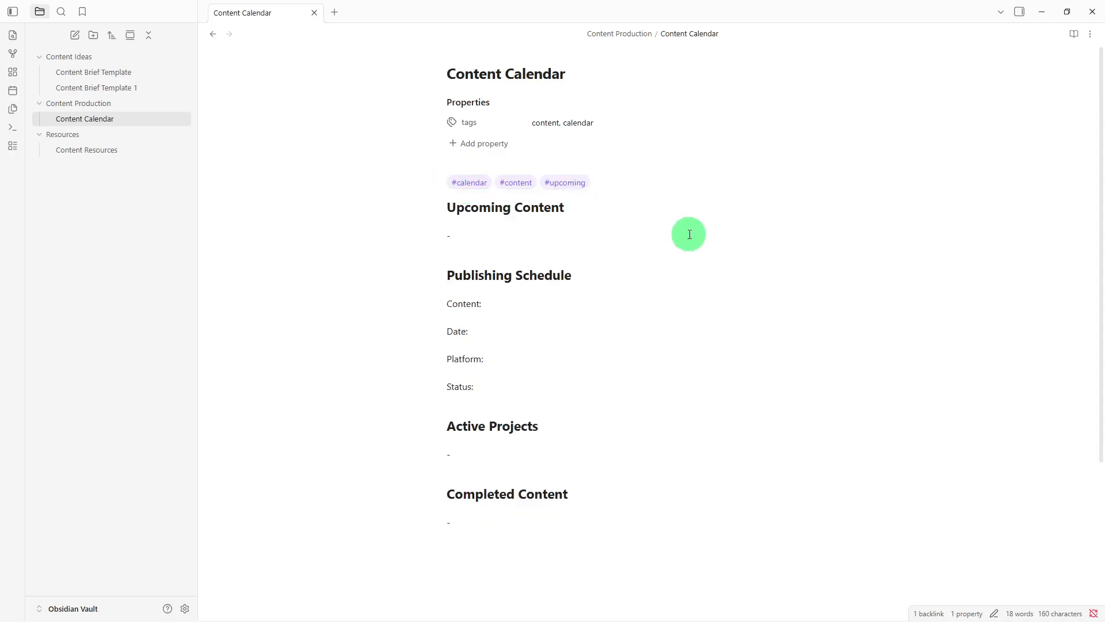